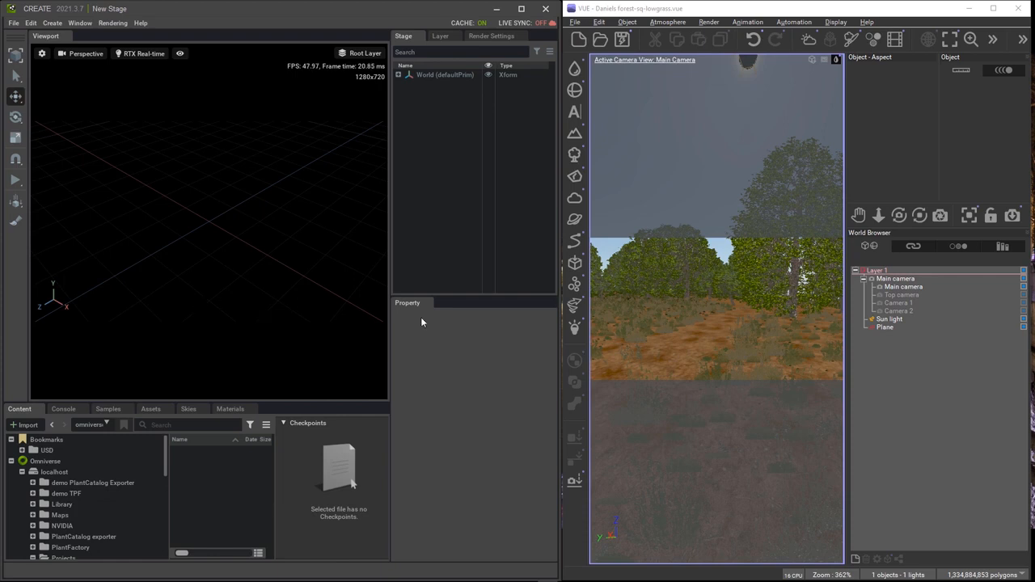
Inspect the ground plane's ecosystem material, including its Grasses layer.
click(893, 326)
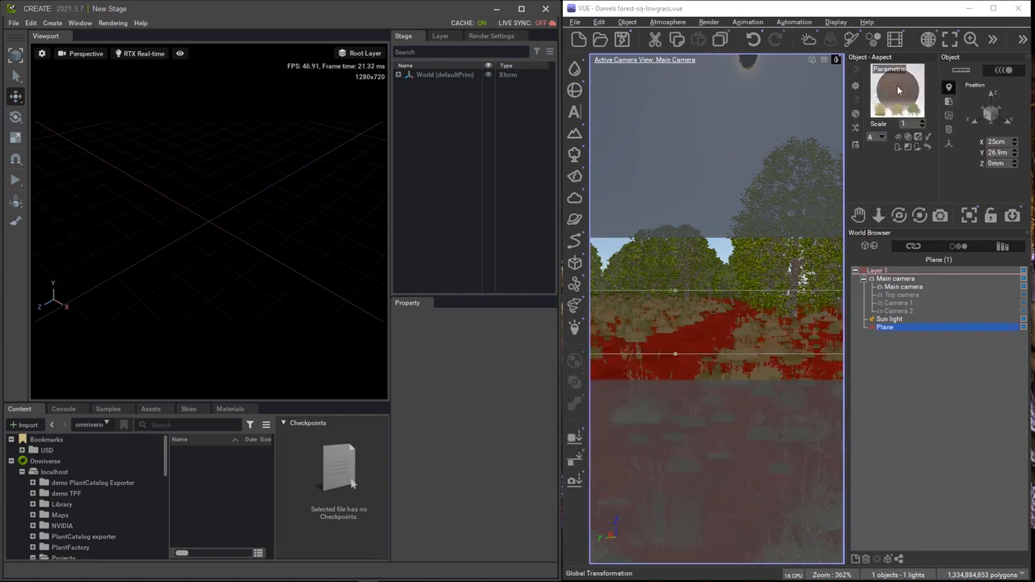
double_click(897, 90)
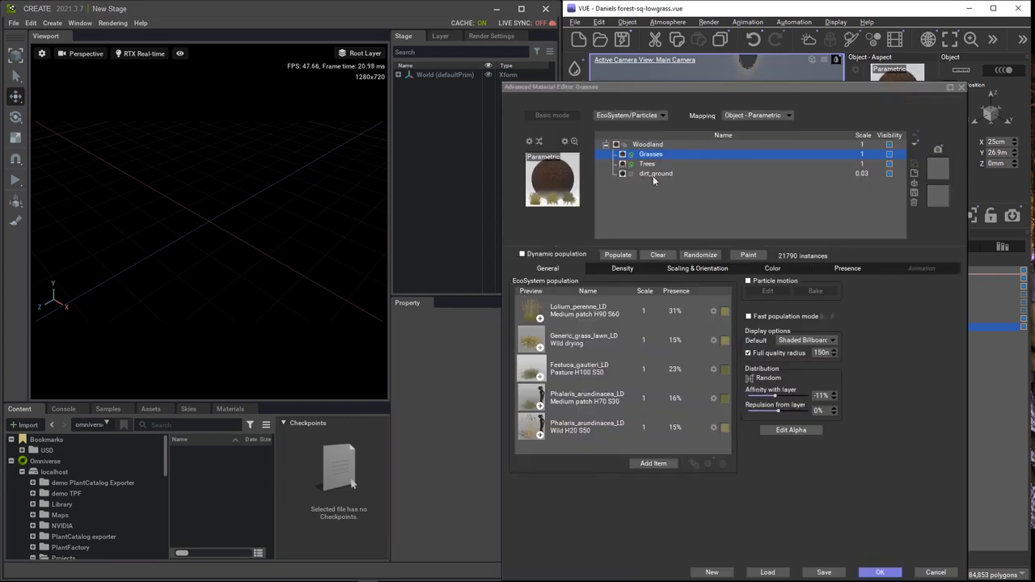
click(654, 154)
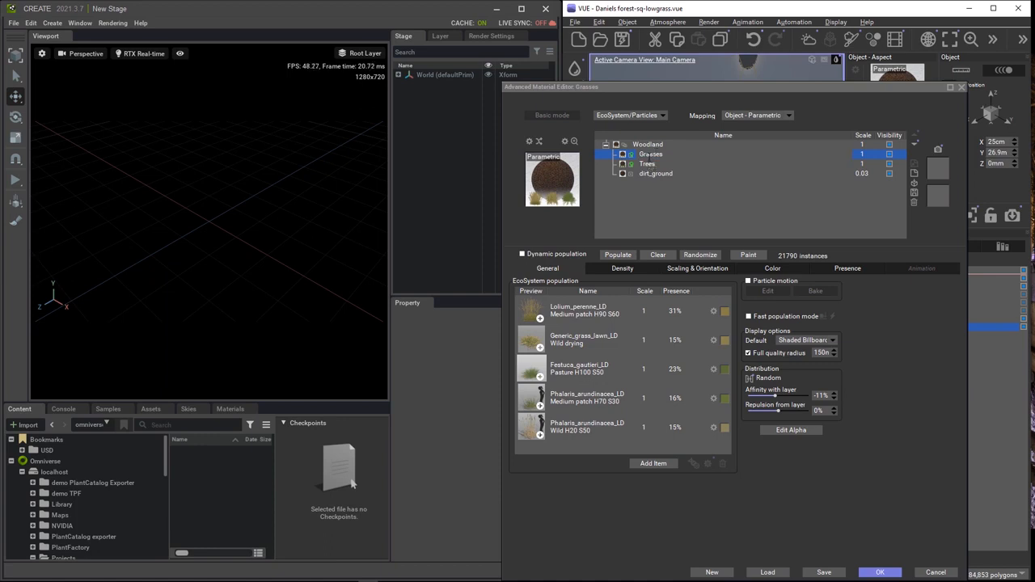
click(957, 87)
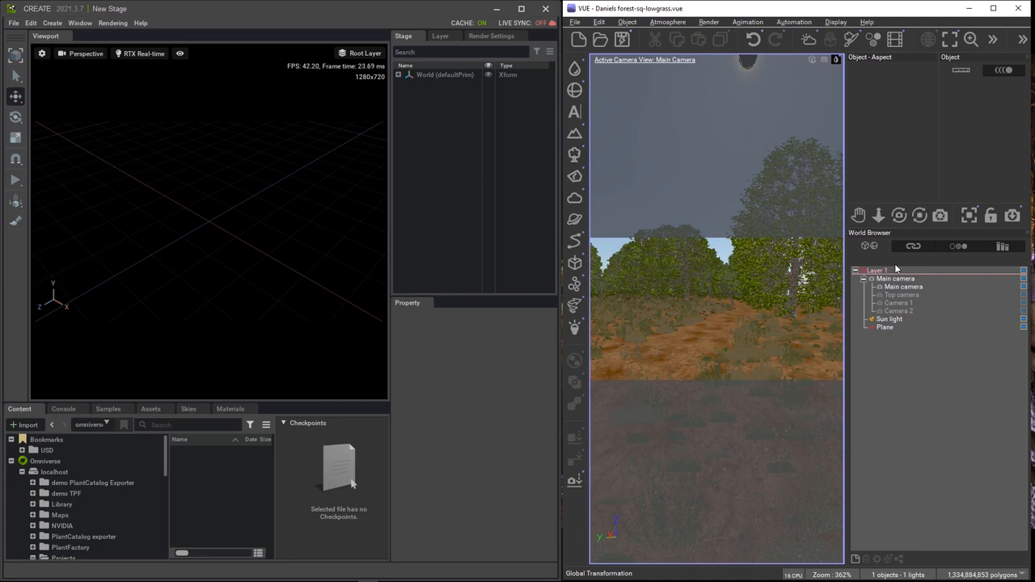
Preview the scene through Camera 2, Camera 1 and the top camera, then return to the main camera.
click(898, 313)
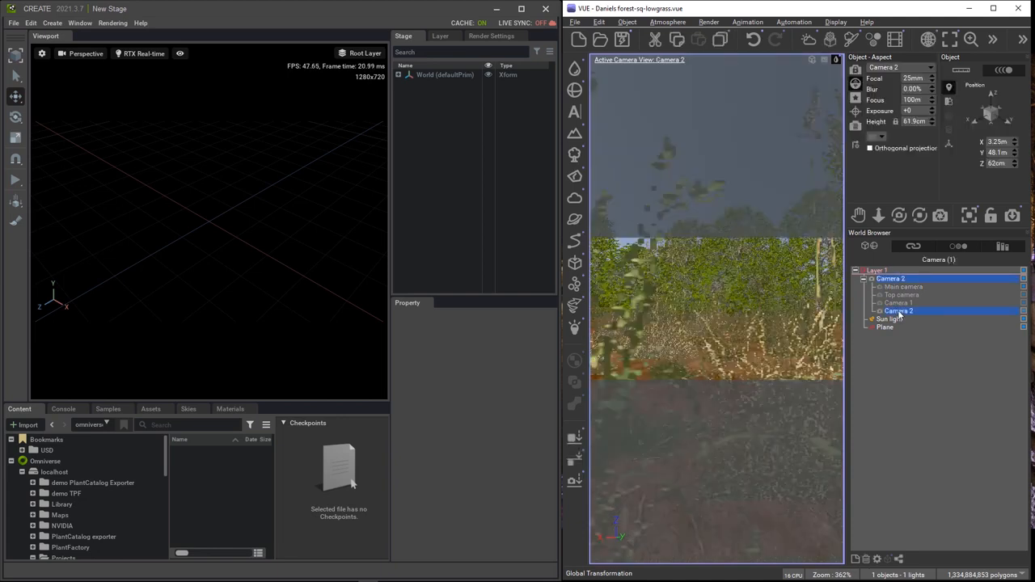
click(900, 304)
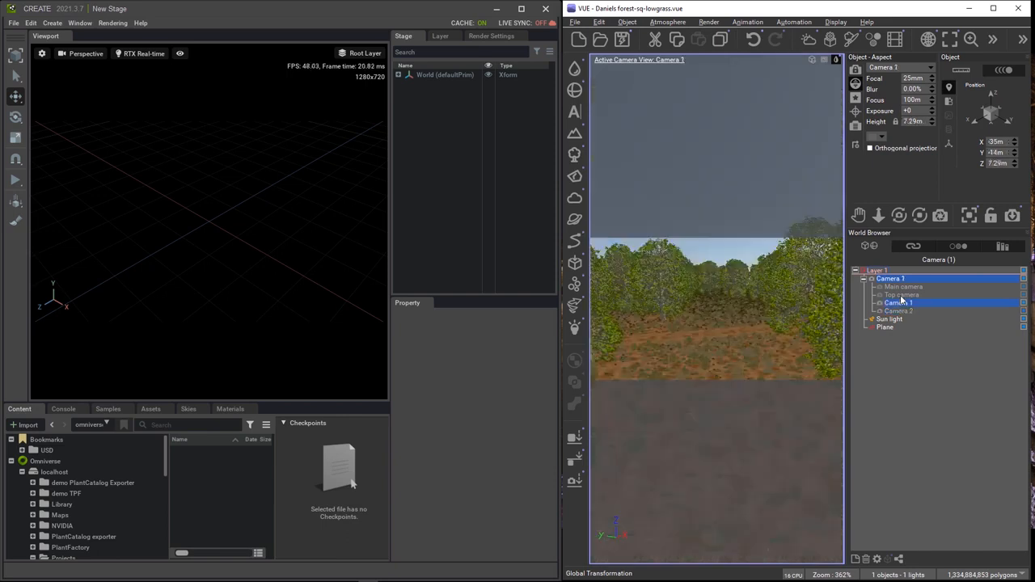
click(902, 295)
click(902, 288)
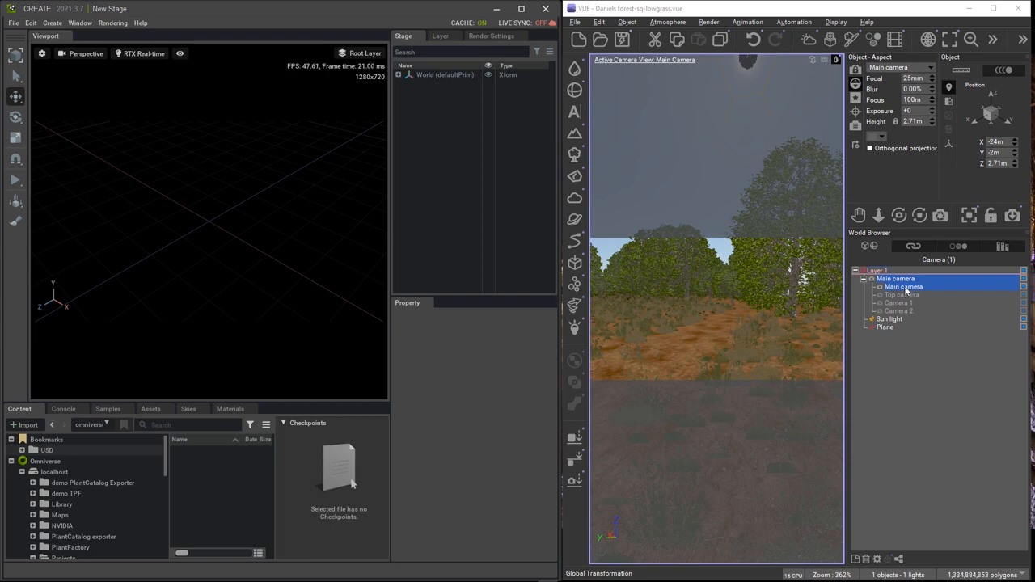
Export the entire scene for Omniverse as DanielsForest.usd with the sky as Atmosphere1.hdr.
click(575, 22)
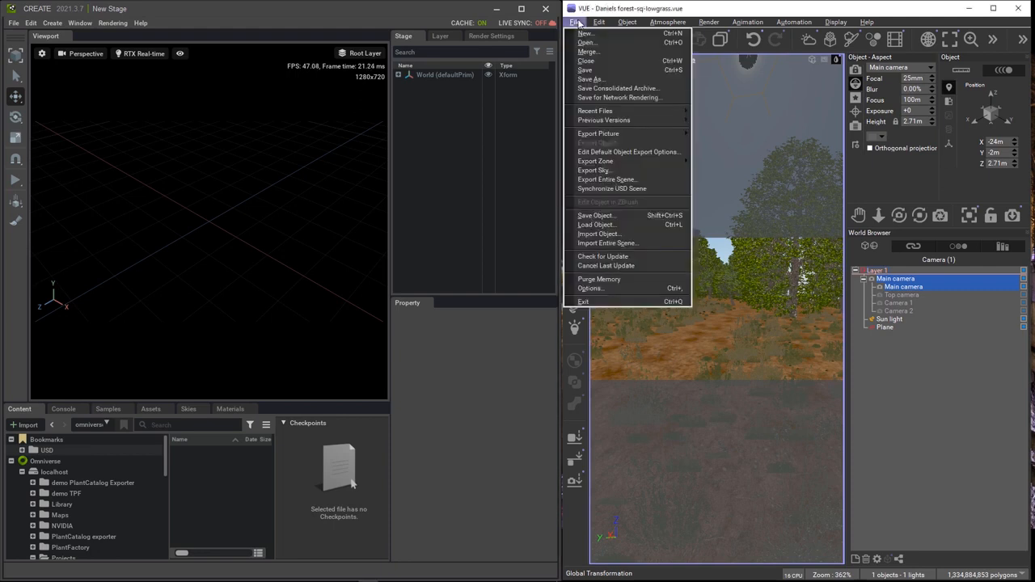
click(612, 179)
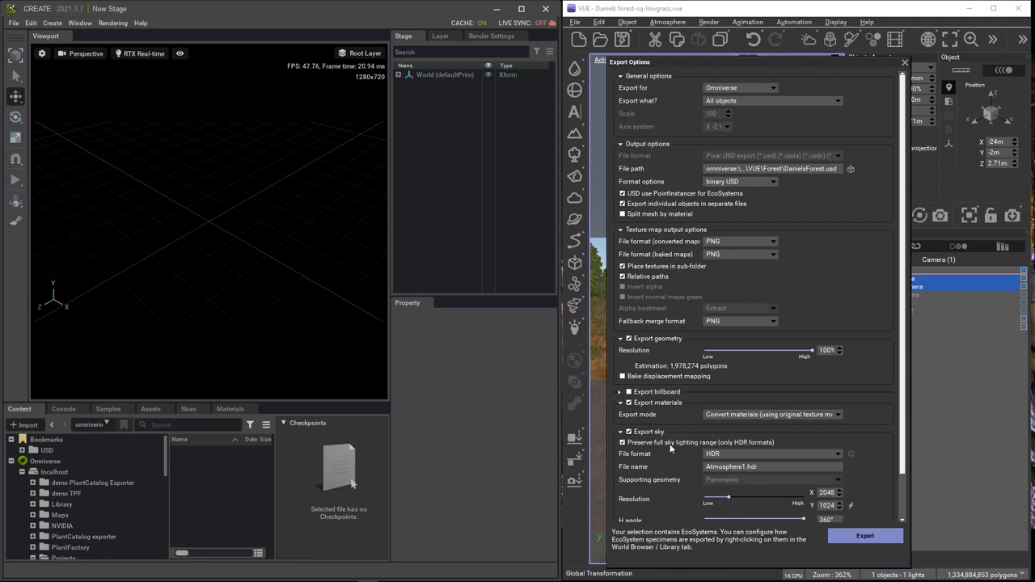
click(864, 537)
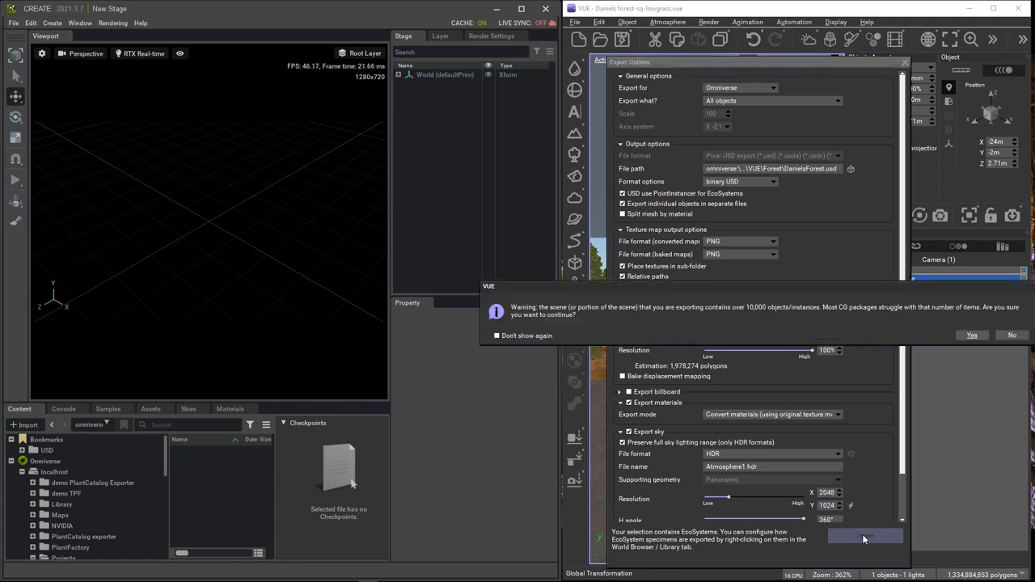
Accept the object-count, size, glare and render-effects warnings, then select the exported DanielsForest.usd.
click(974, 335)
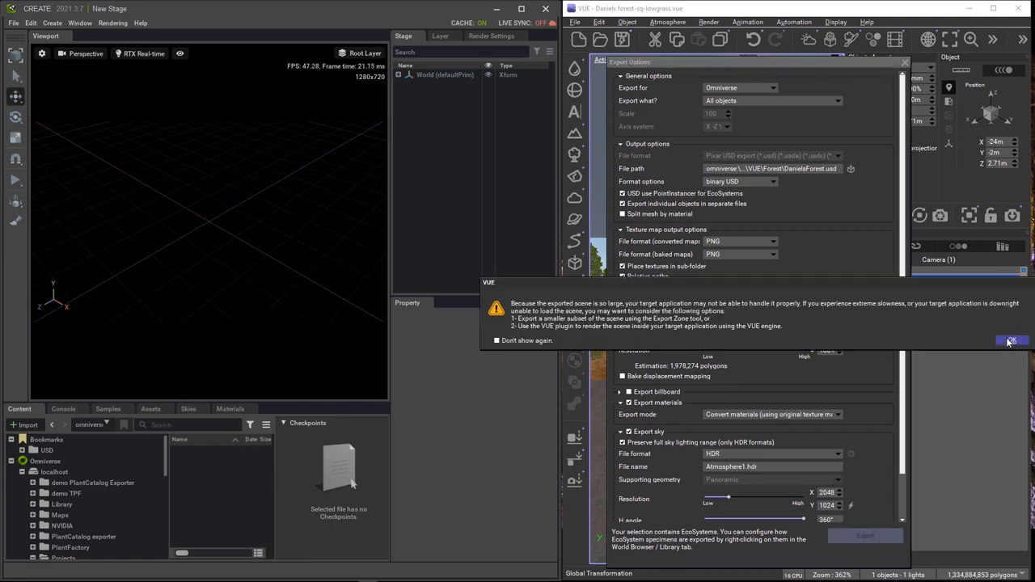
click(1012, 339)
click(789, 154)
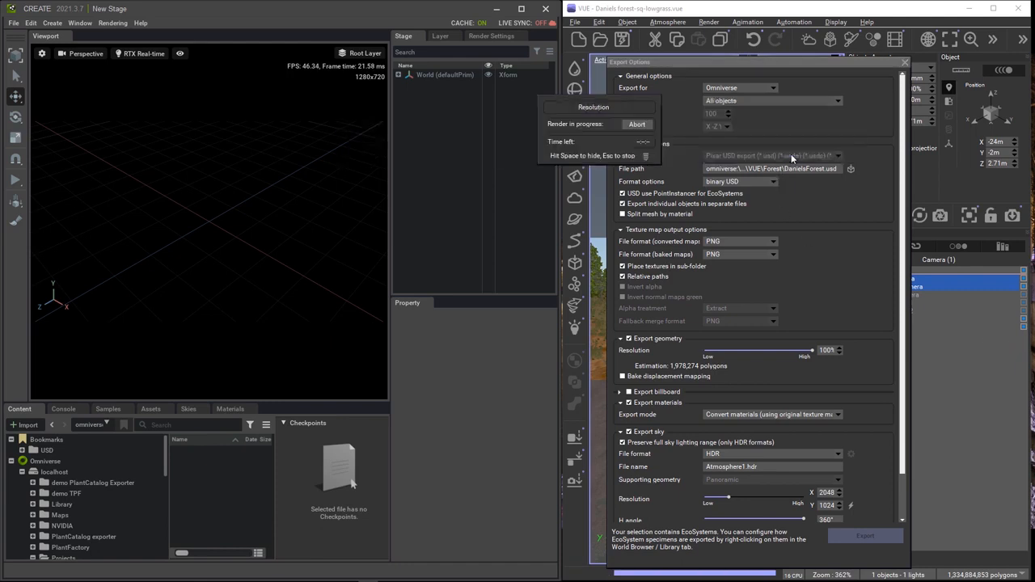
click(707, 160)
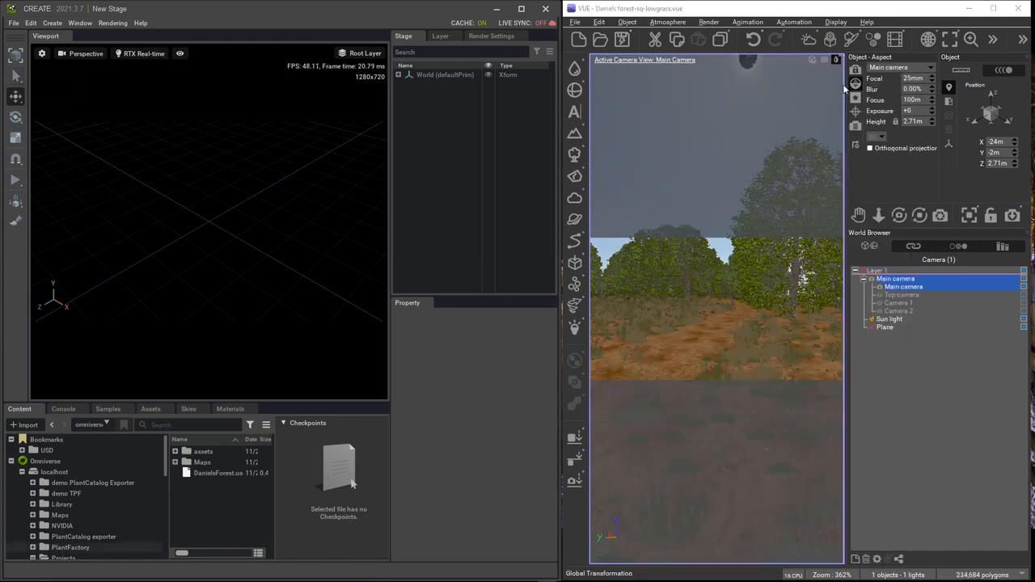
click(210, 473)
Load DanielsForest.usd and expand World, Geometry, Plane, Eco and Cameras in the Stage panel.
double_click(210, 473)
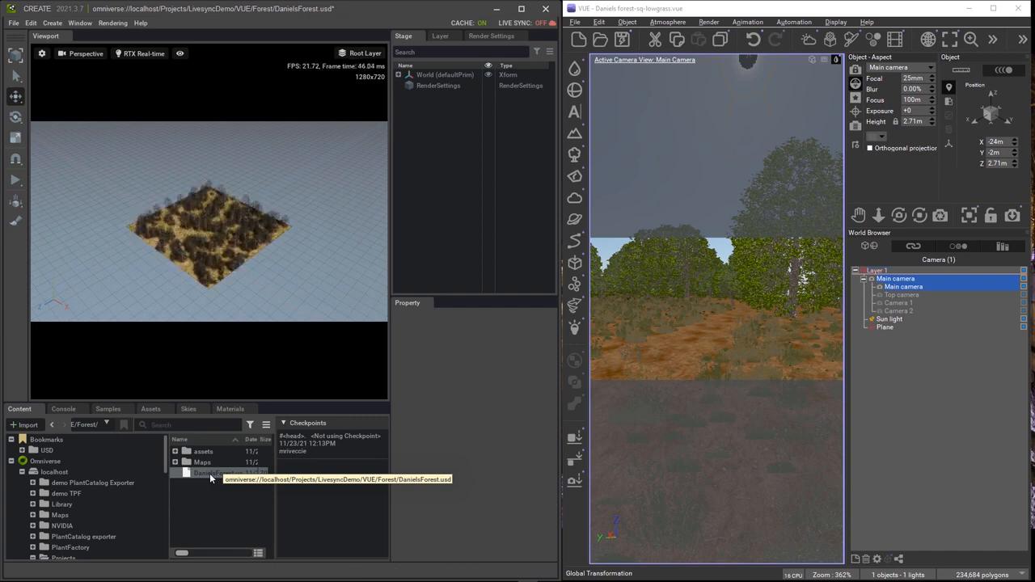
click(397, 75)
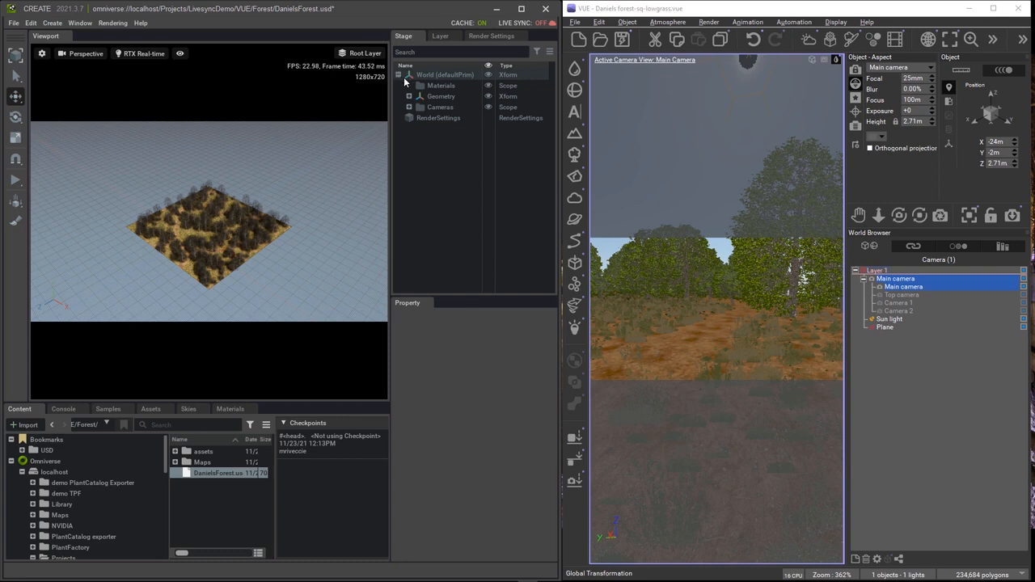
click(408, 96)
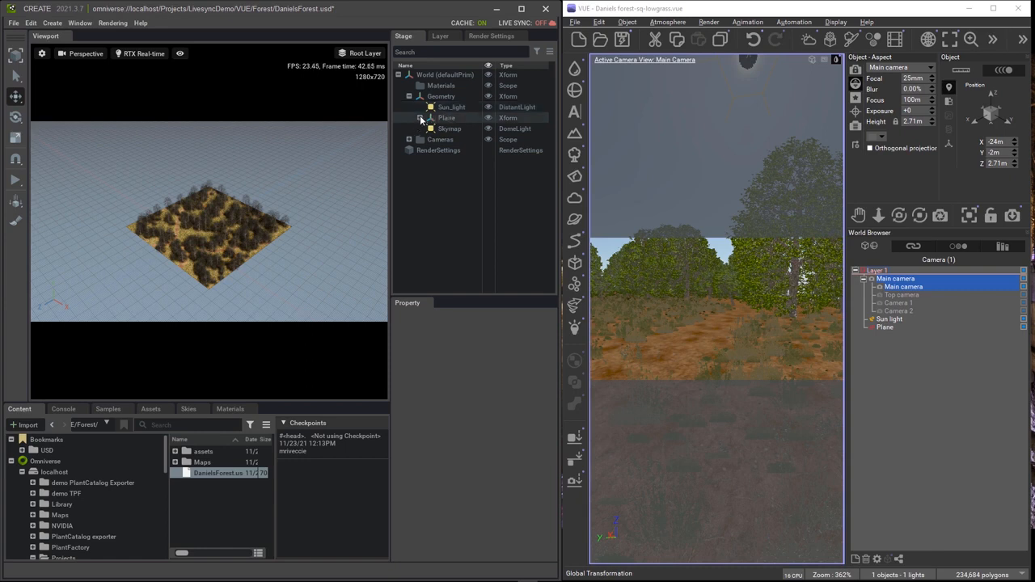
click(419, 119)
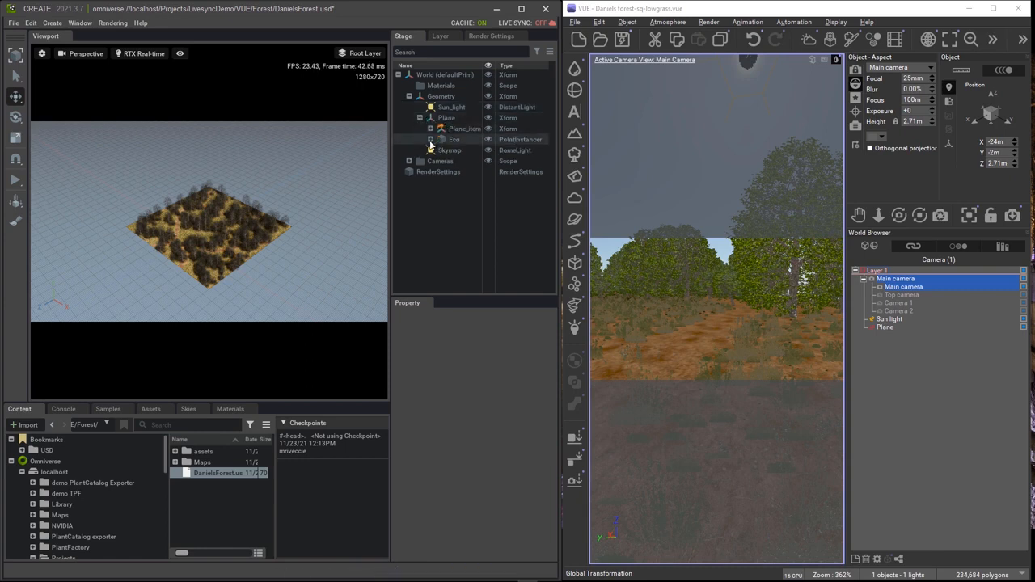
click(430, 141)
click(431, 140)
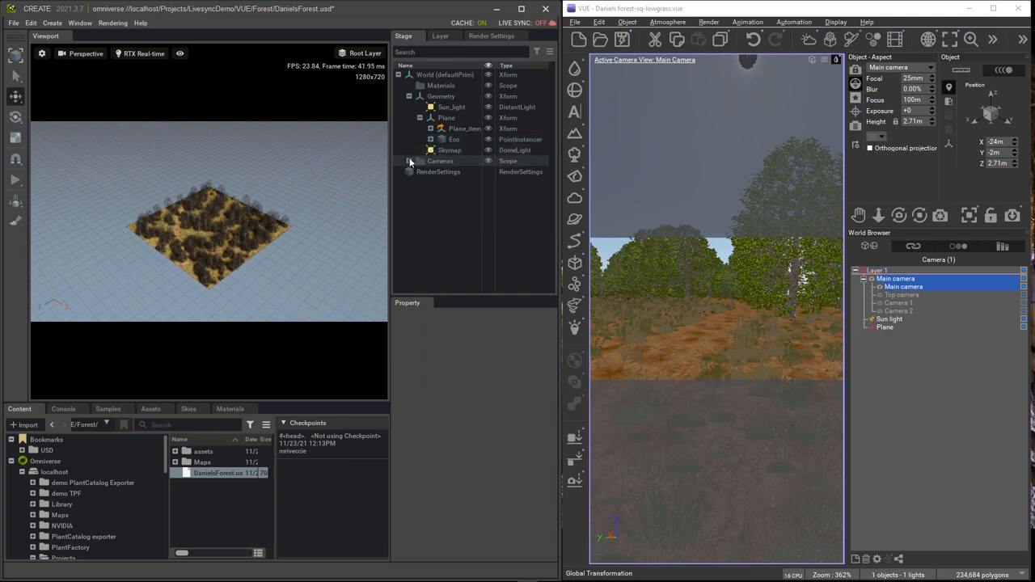
click(408, 161)
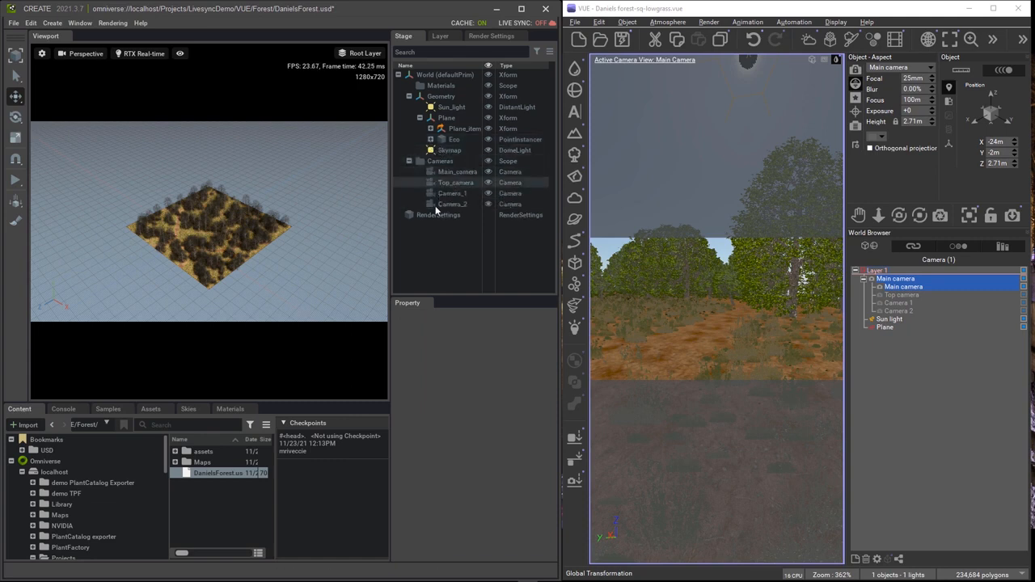
click(84, 54)
View the forest through Camera_2, Main_camera and Camera_1, ending on Main_camera.
mouse_move(117, 63)
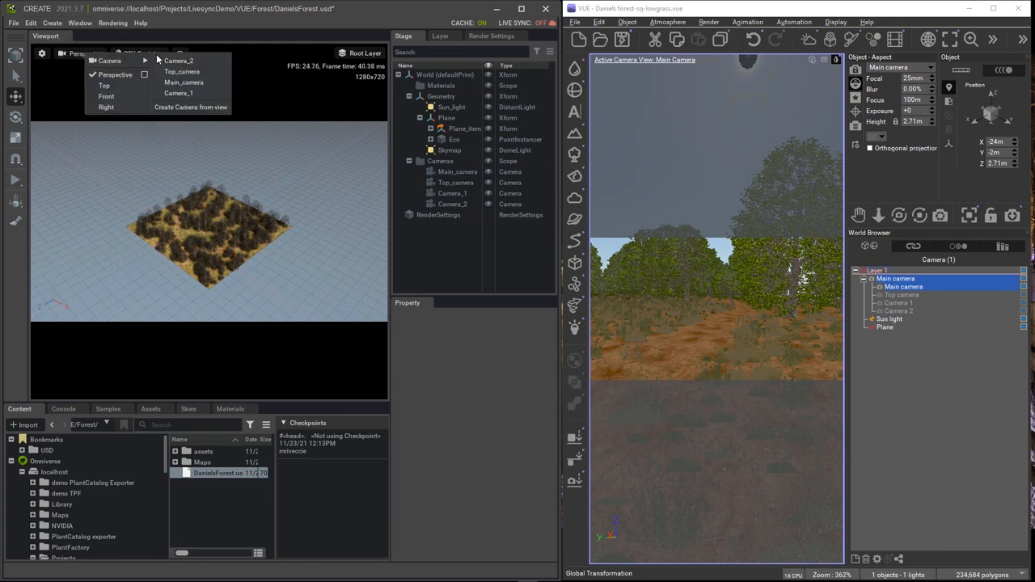
click(188, 62)
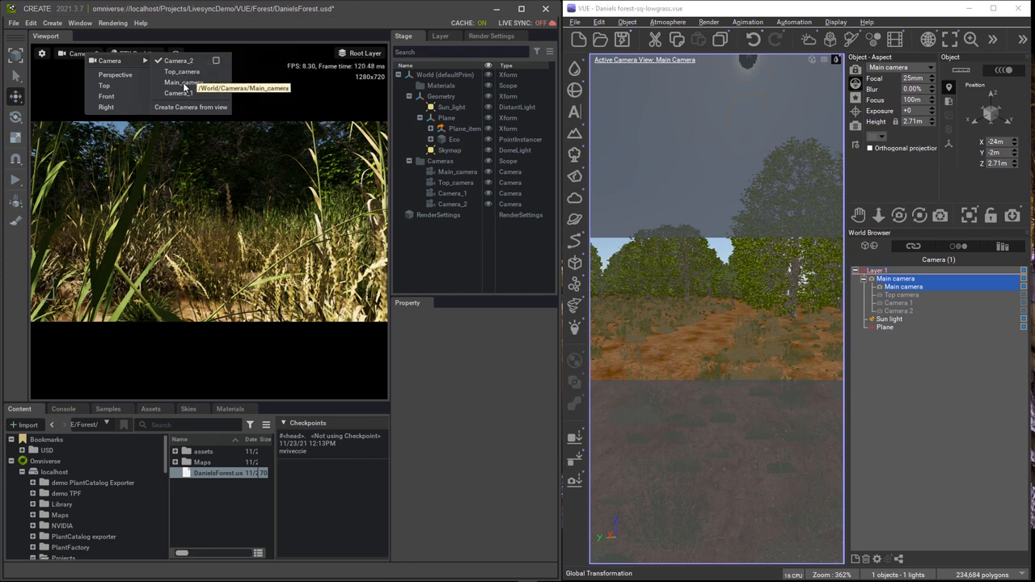
click(184, 84)
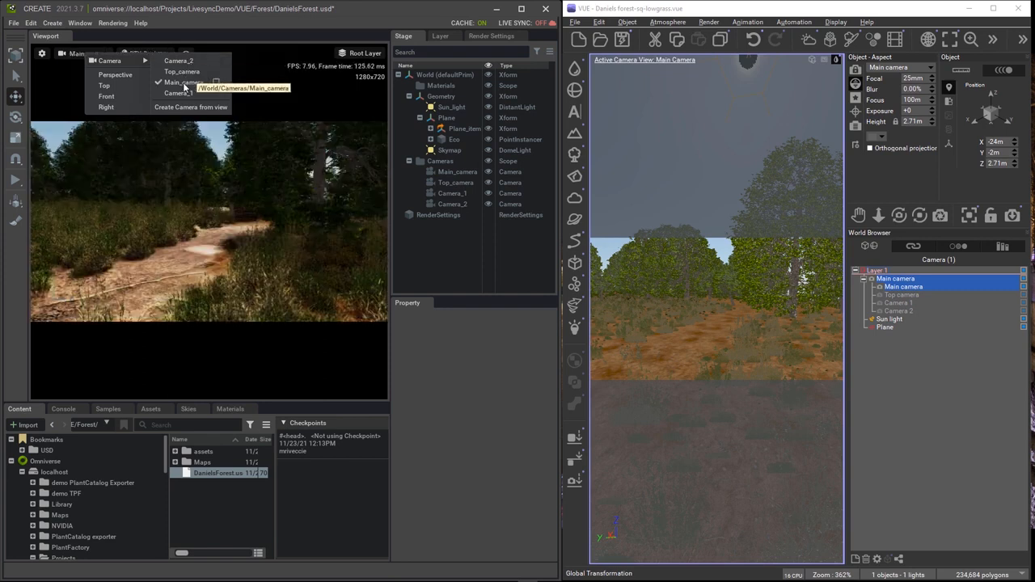
click(181, 94)
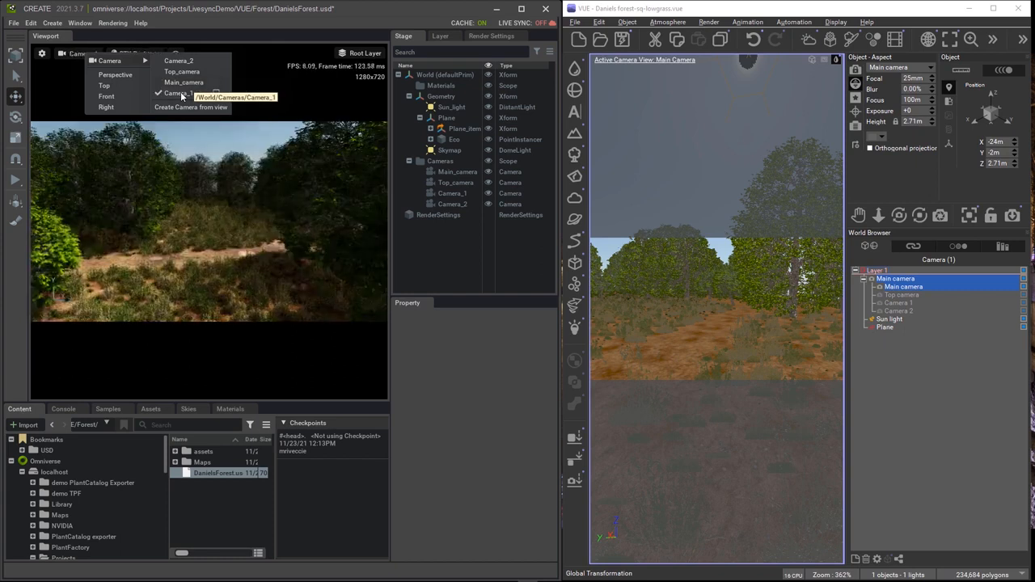
click(183, 83)
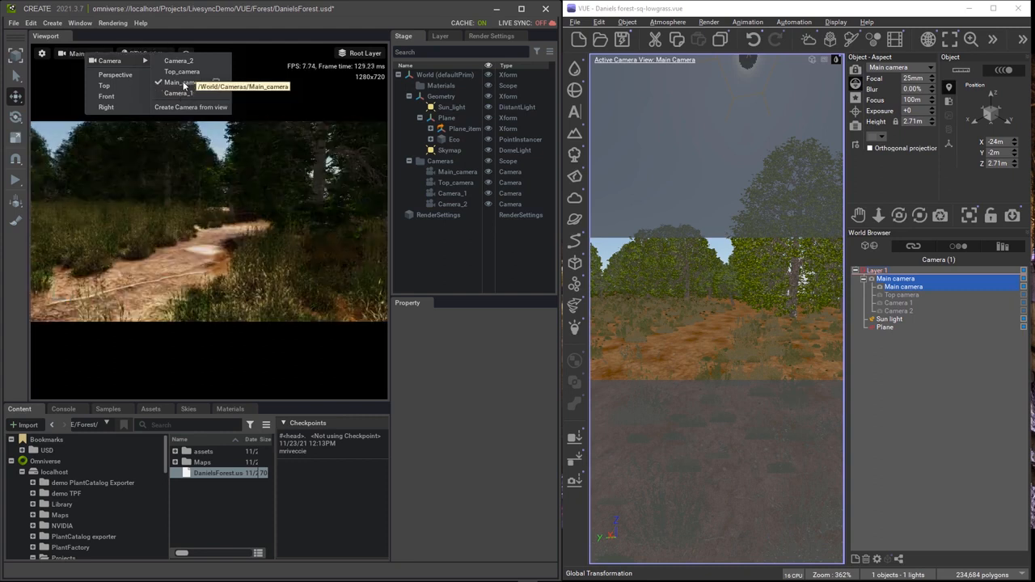
click(444, 35)
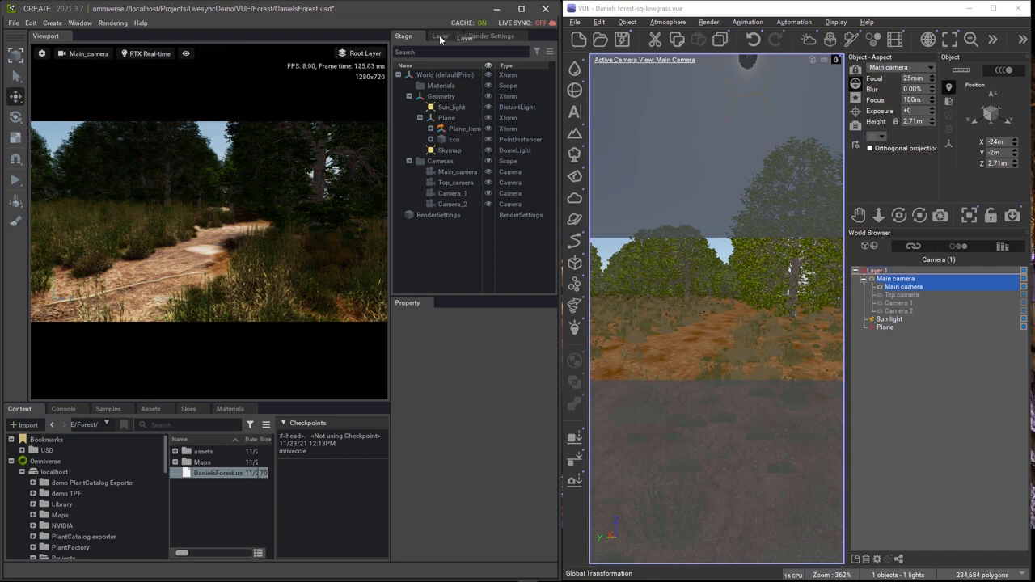
Turn Live Sync on for the forest stage in the Layer panel.
click(439, 34)
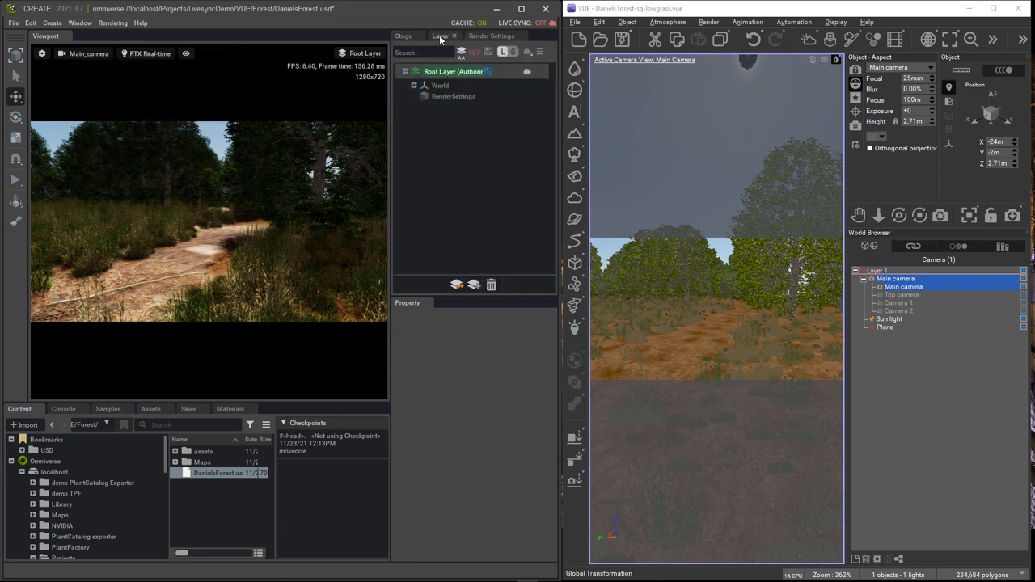
click(527, 51)
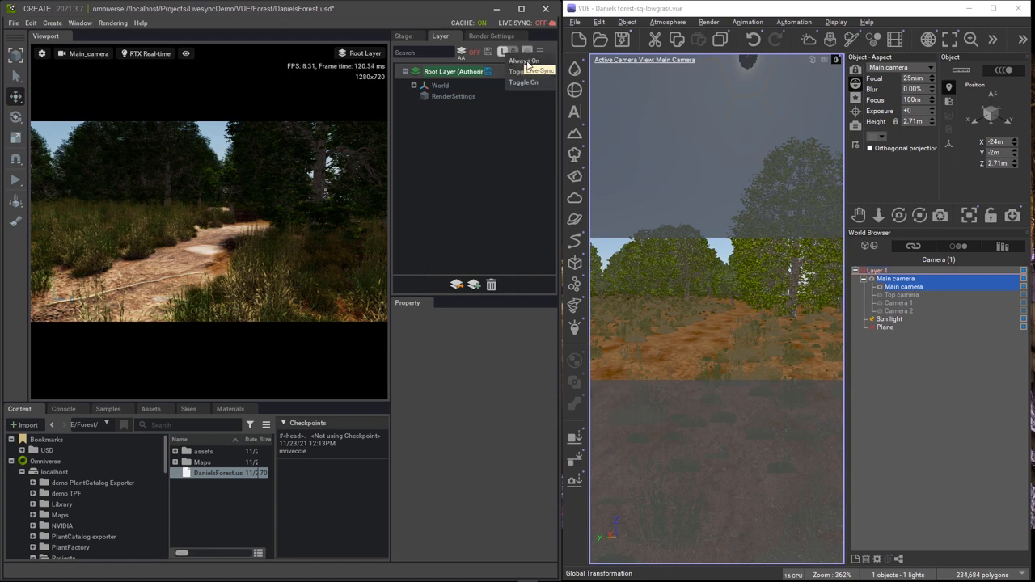
click(527, 62)
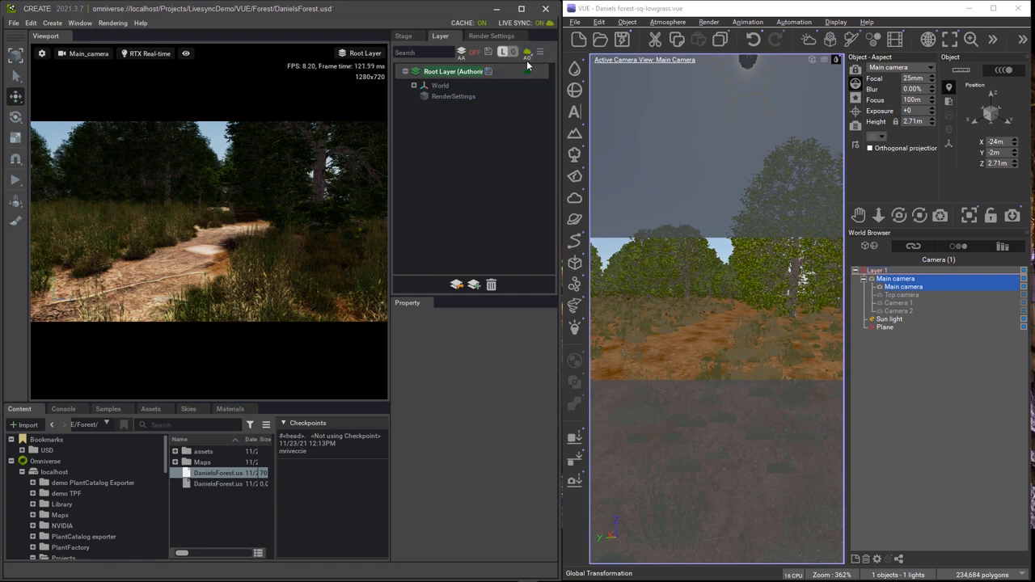
click(574, 22)
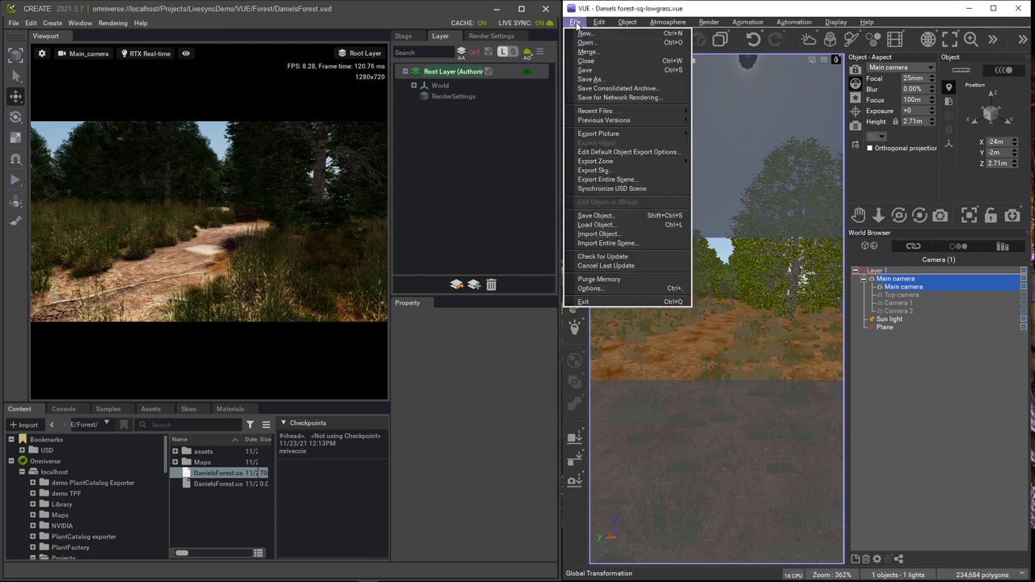
Synchronize the USD scene, then orbit the main camera slightly to reframe the path.
click(608, 189)
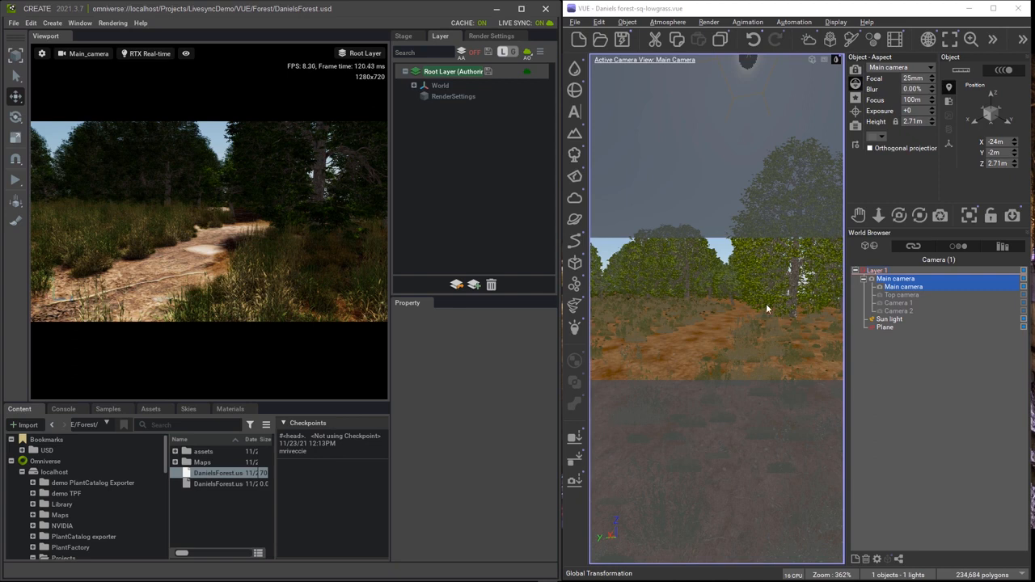
mouse_move(760, 310)
right_down()
mouse_move(735, 313)
mouse_move(768, 305)
mouse_move(759, 316)
right_up()
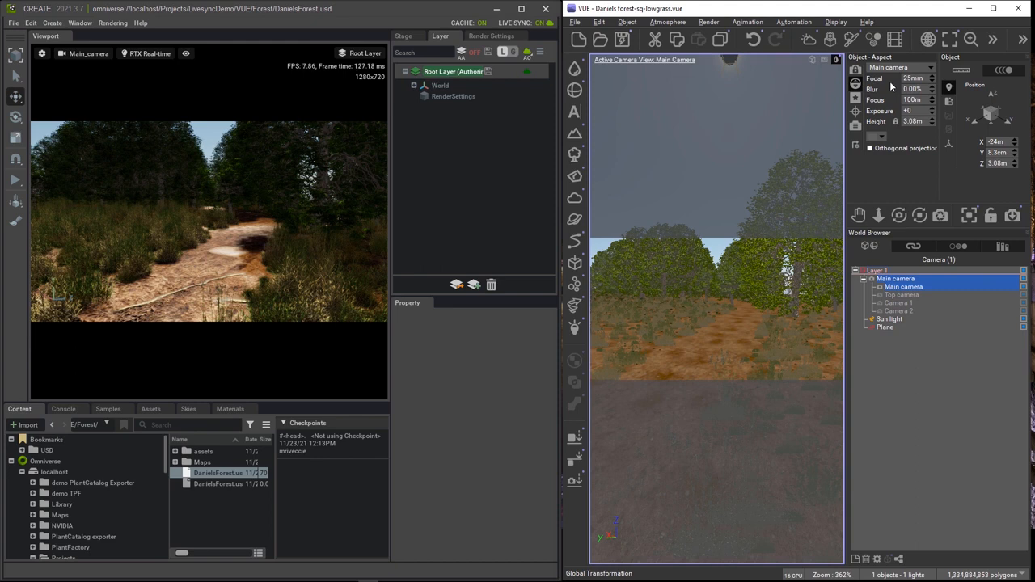
Add Sphere6 and drag it onto the forest path in the top view.
click(916, 79)
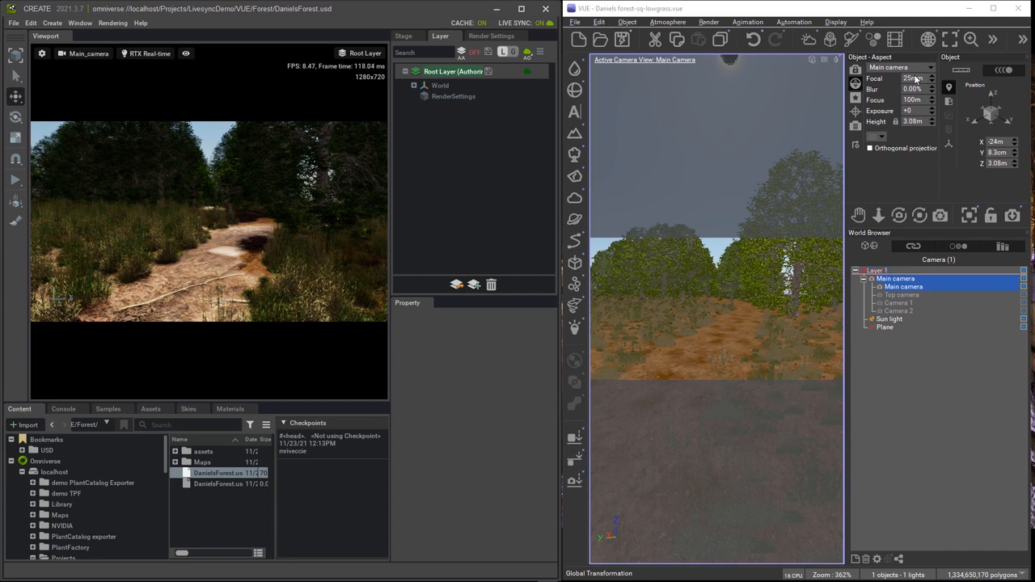
click(574, 90)
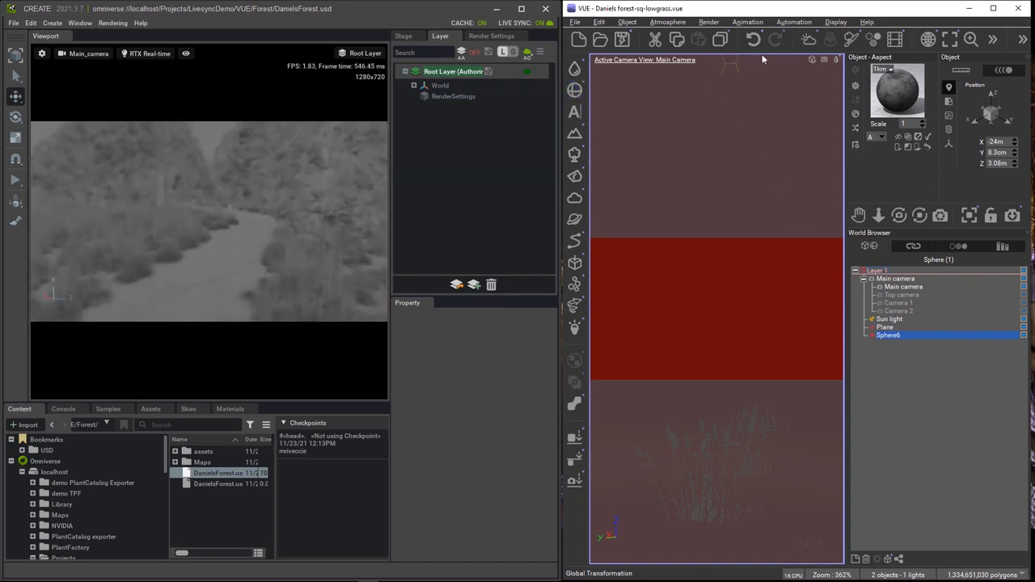
double_click(762, 59)
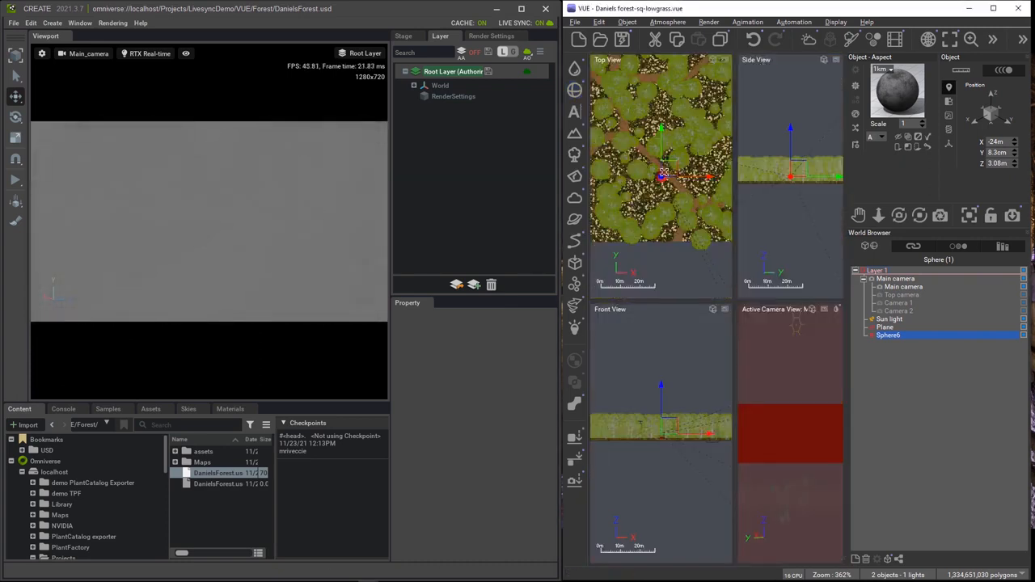
click(661, 173)
drag(671, 168, 697, 170)
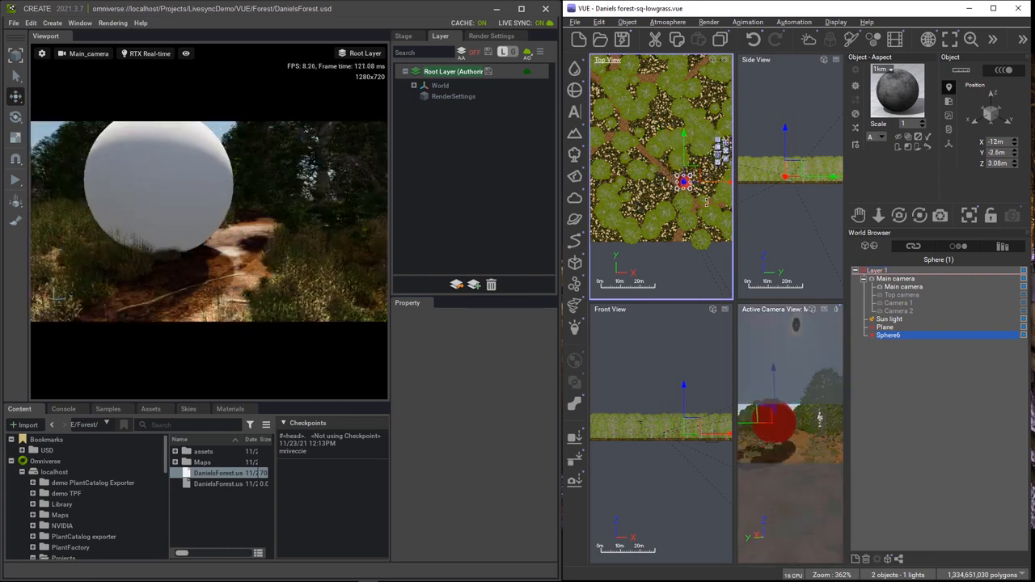
click(751, 314)
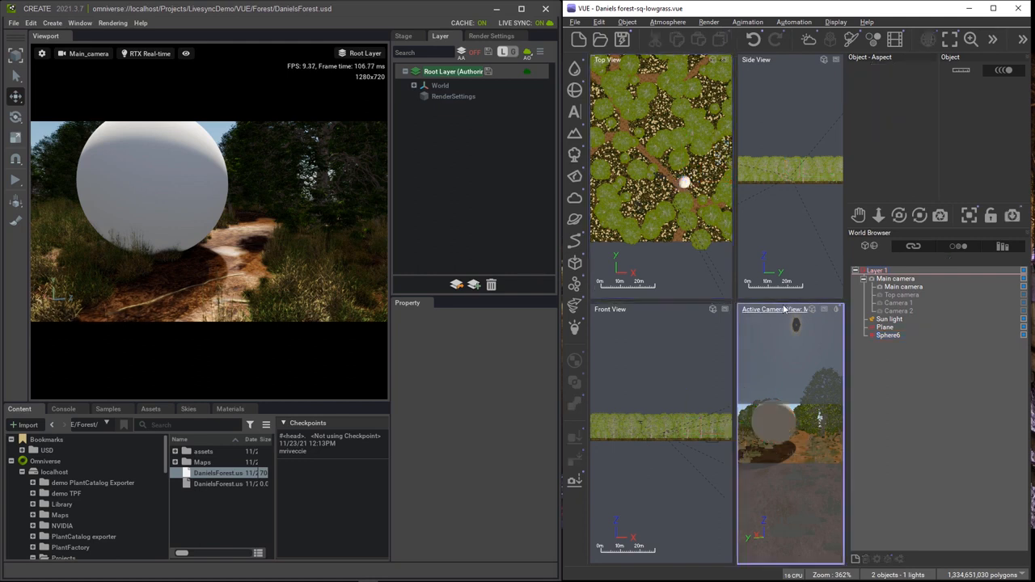
Maximize the camera view, select Sphere6 and reset its material to default.
double_click(784, 304)
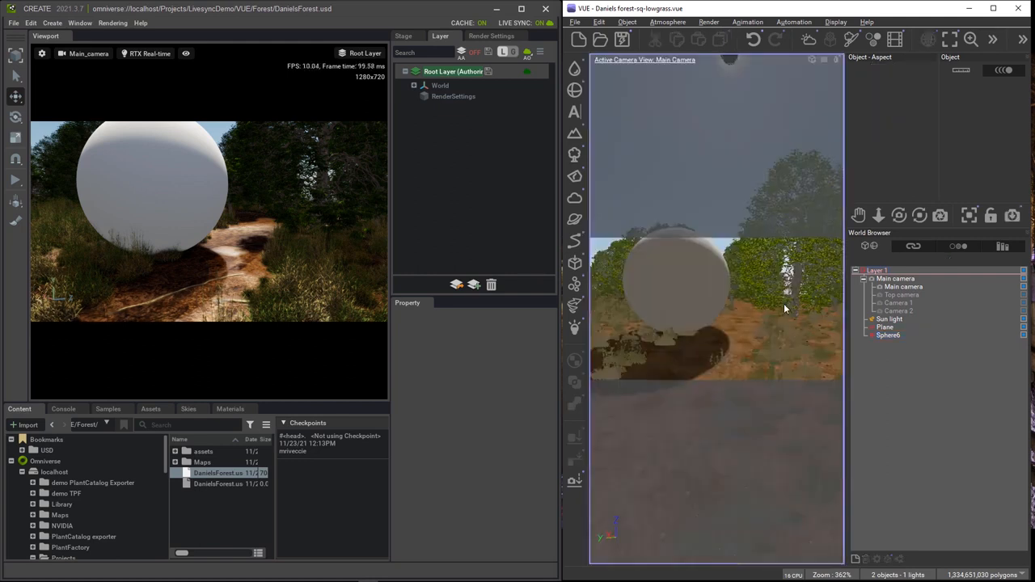
click(889, 335)
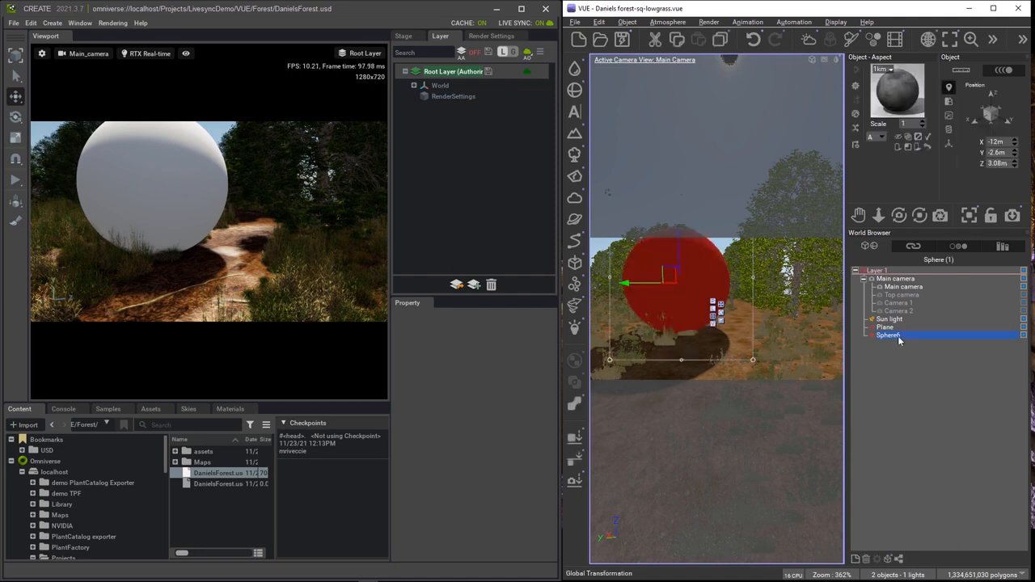
right_click(901, 90)
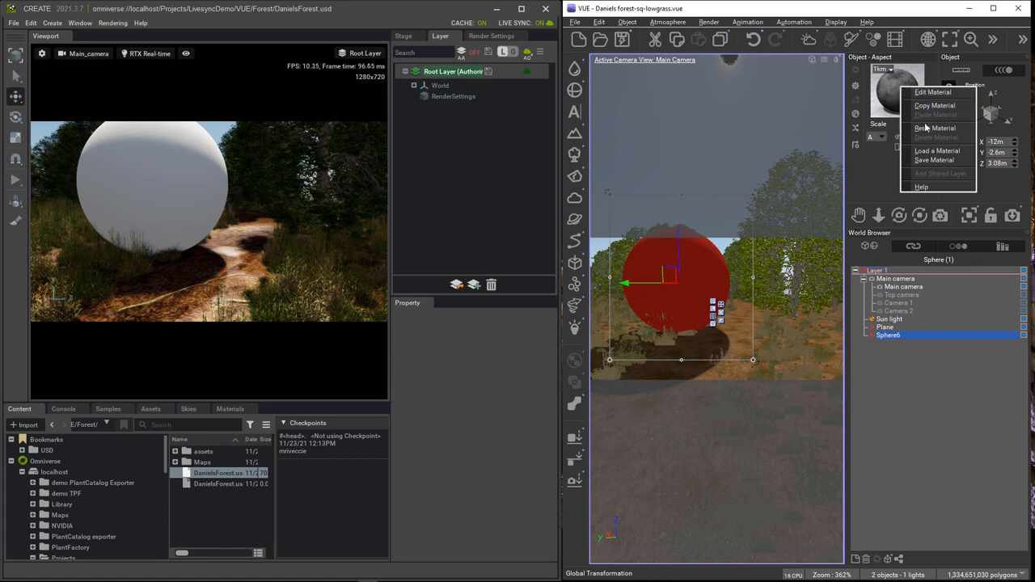
click(927, 129)
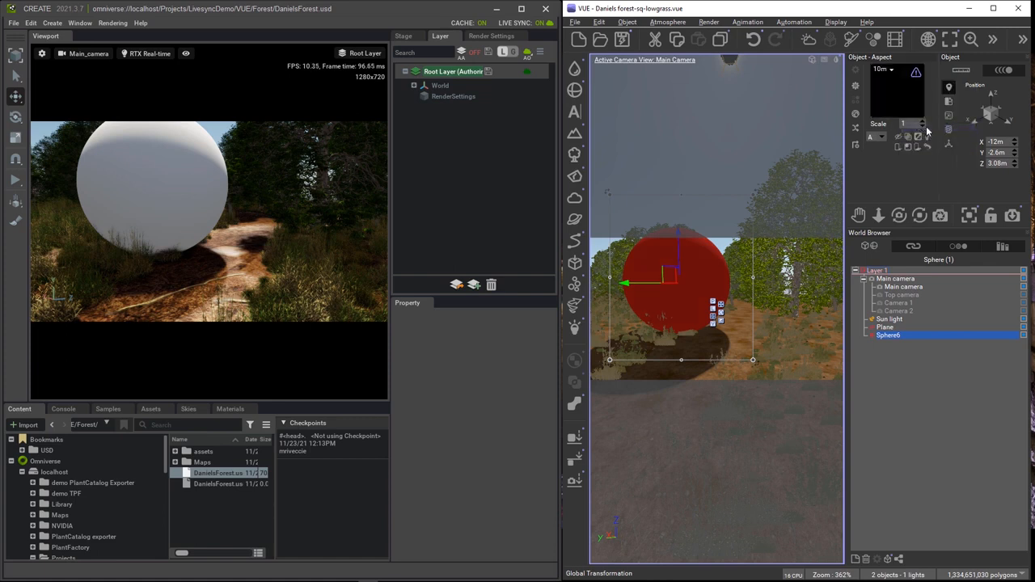
Set Sphere6's colour mode to Constant with a blue of RGB 38, 95, 252.
double_click(896, 93)
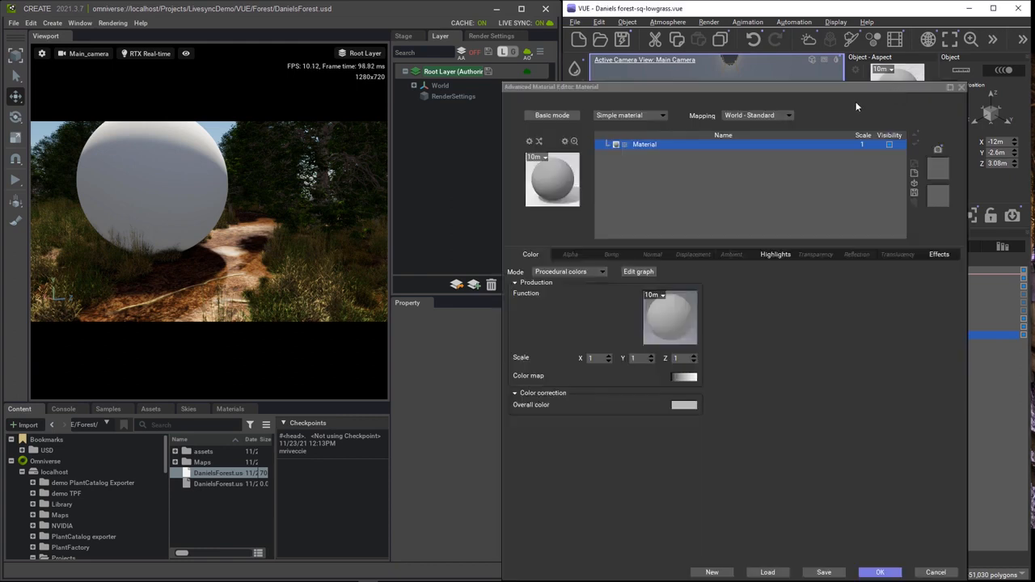
click(555, 272)
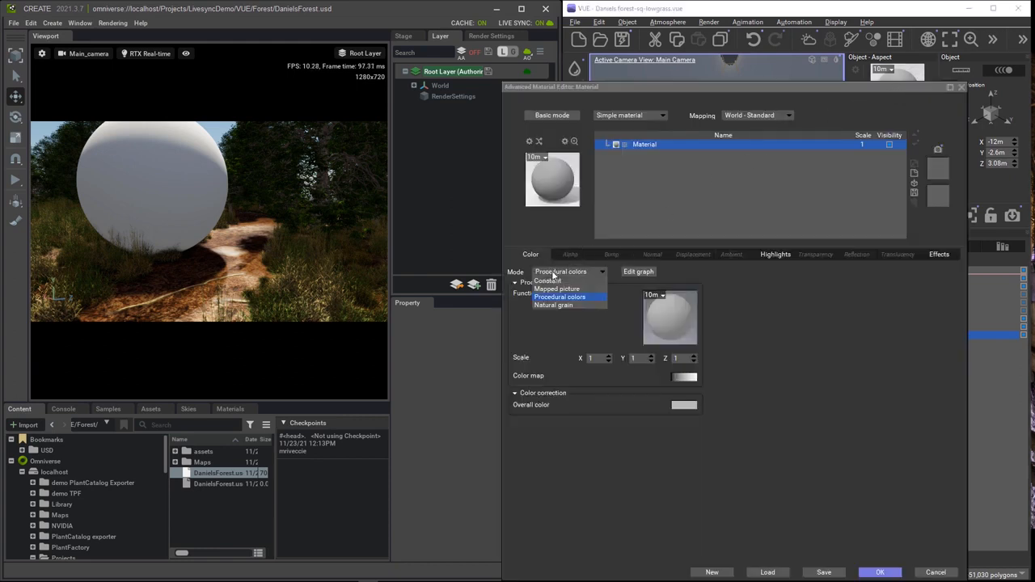
click(554, 282)
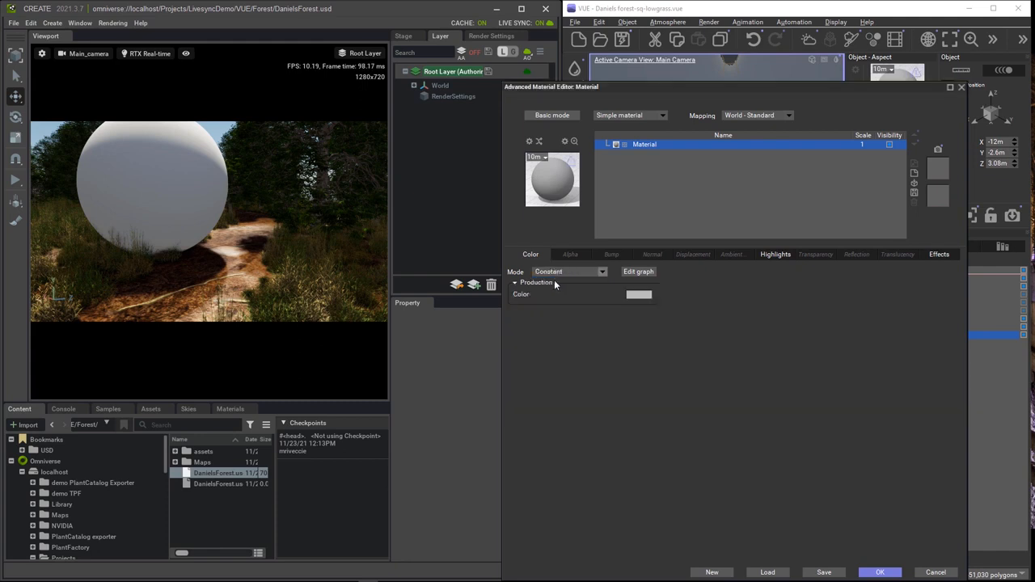
click(638, 299)
drag(427, 302, 406, 286)
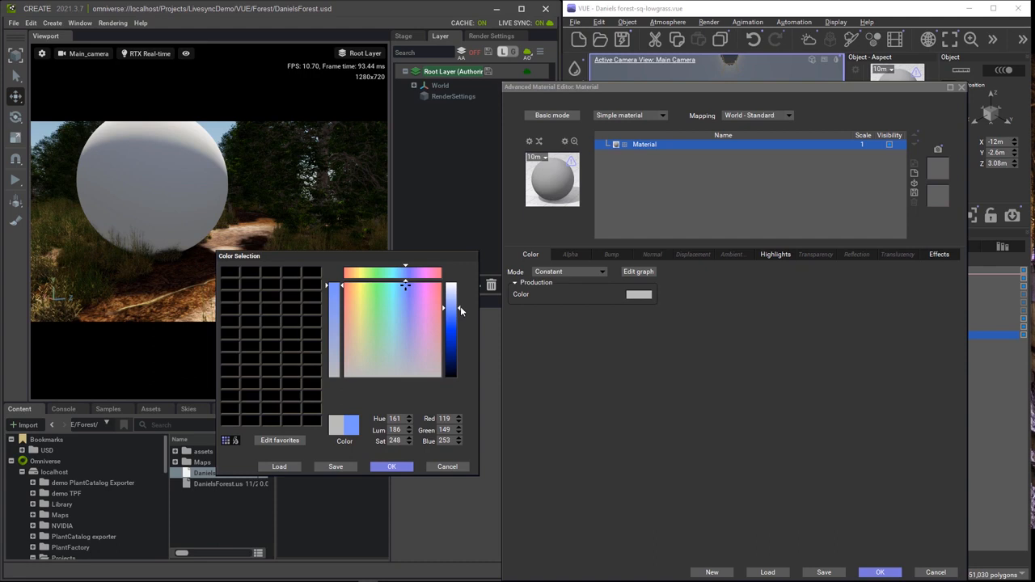
drag(458, 308, 454, 325)
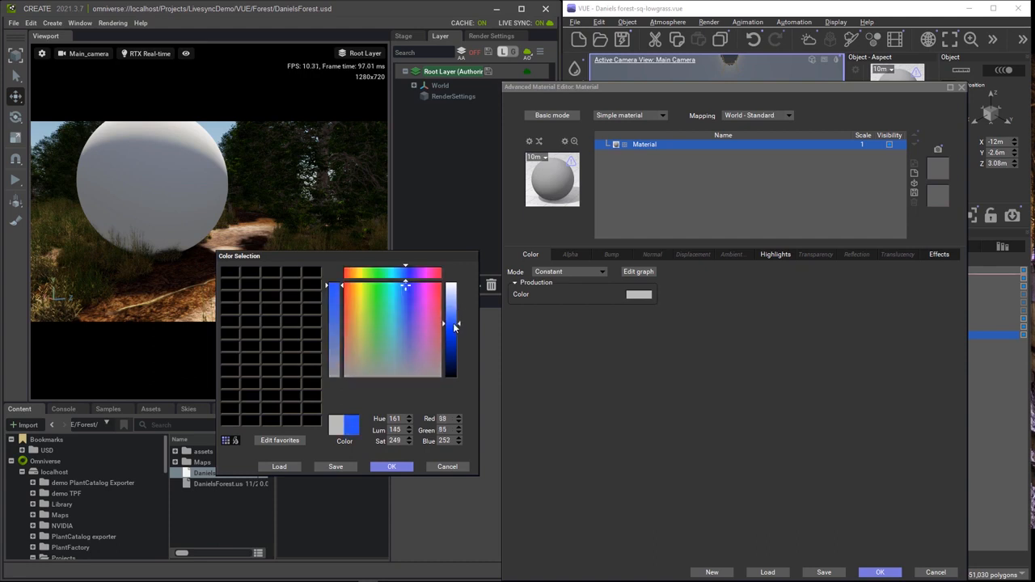
click(392, 466)
click(879, 572)
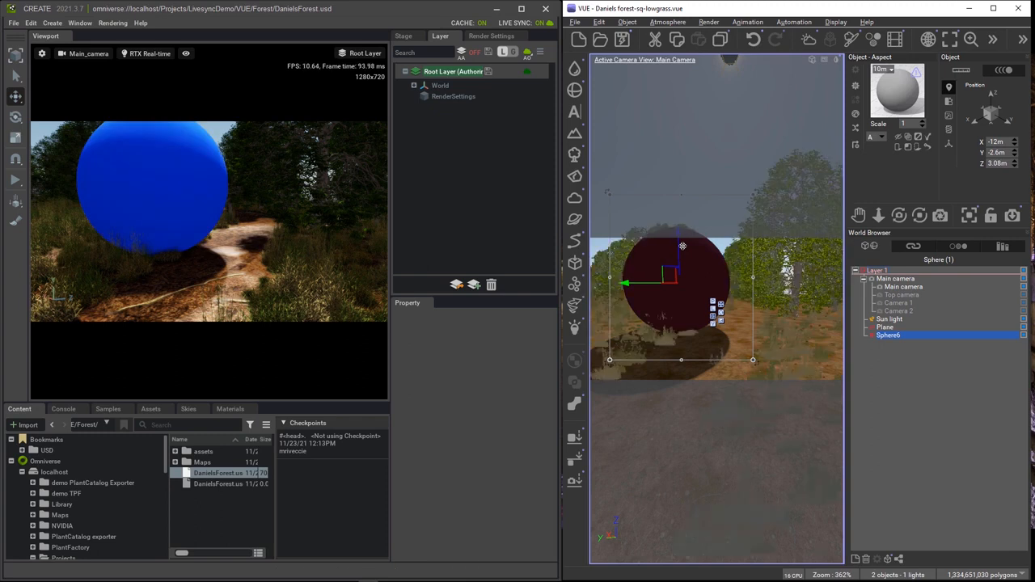
Convert Sphere6's material to PBR with 100% metalness intensity.
double_click(908, 95)
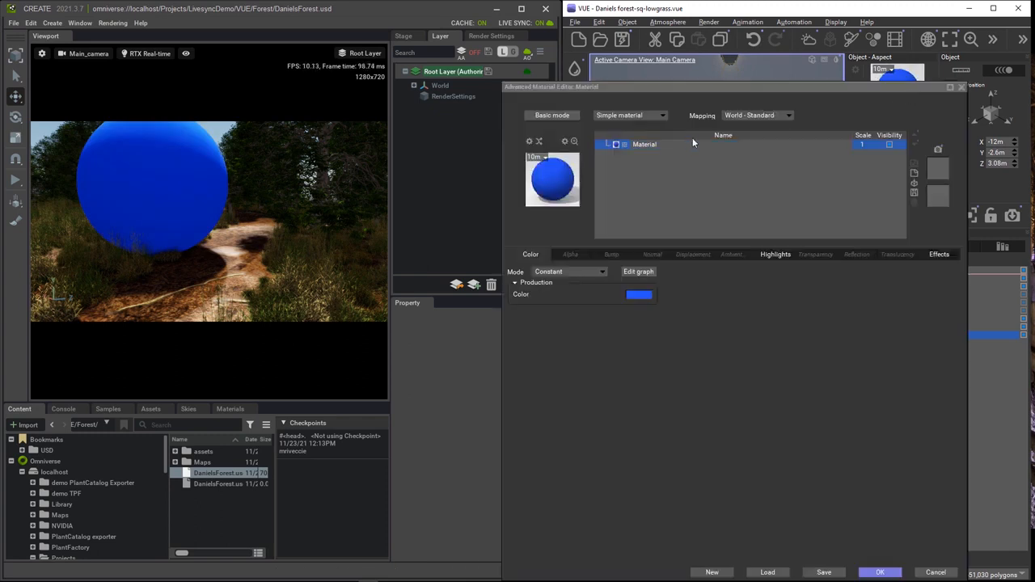
click(636, 118)
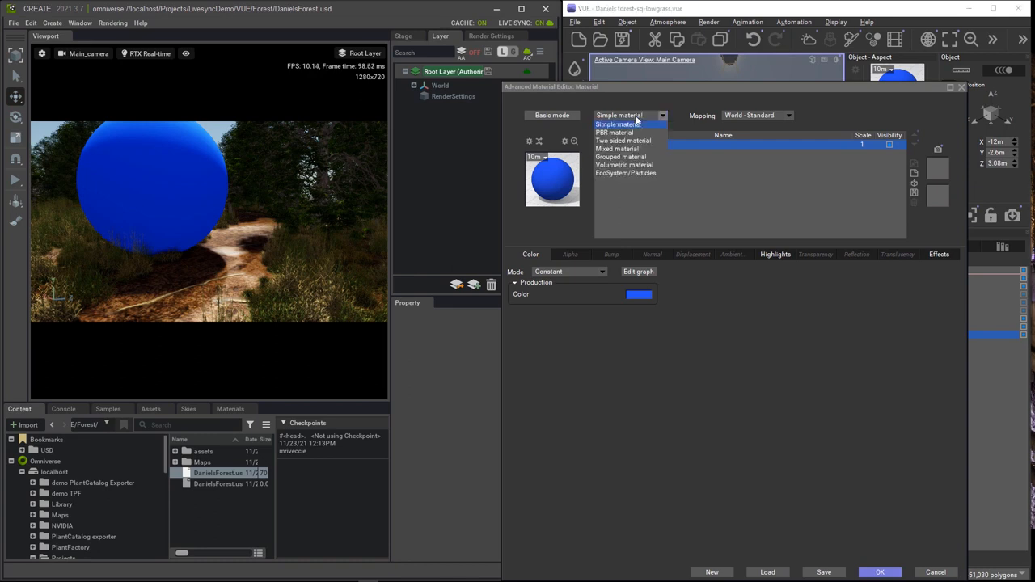
click(626, 133)
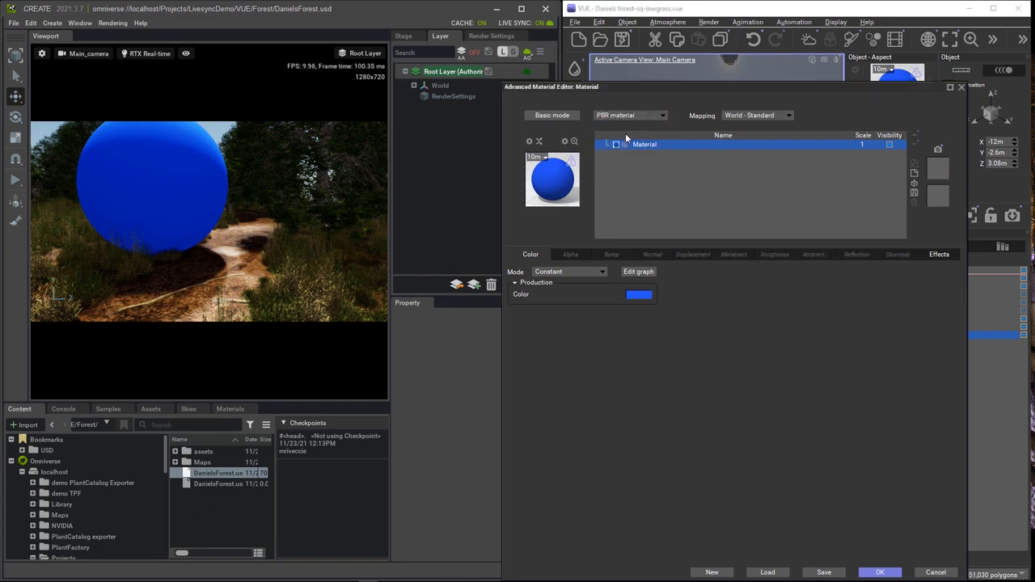
click(733, 256)
drag(568, 294, 653, 293)
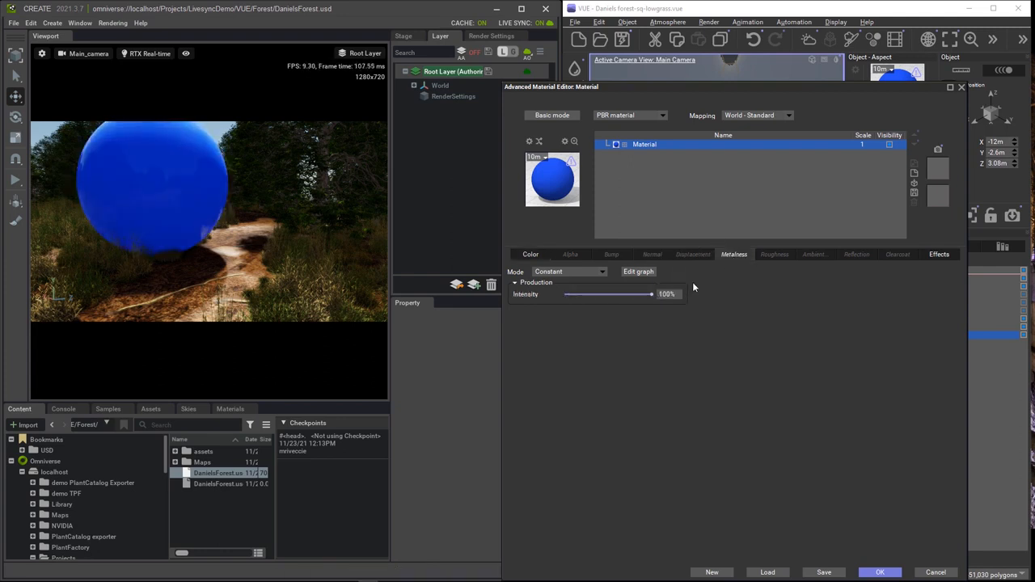
click(881, 572)
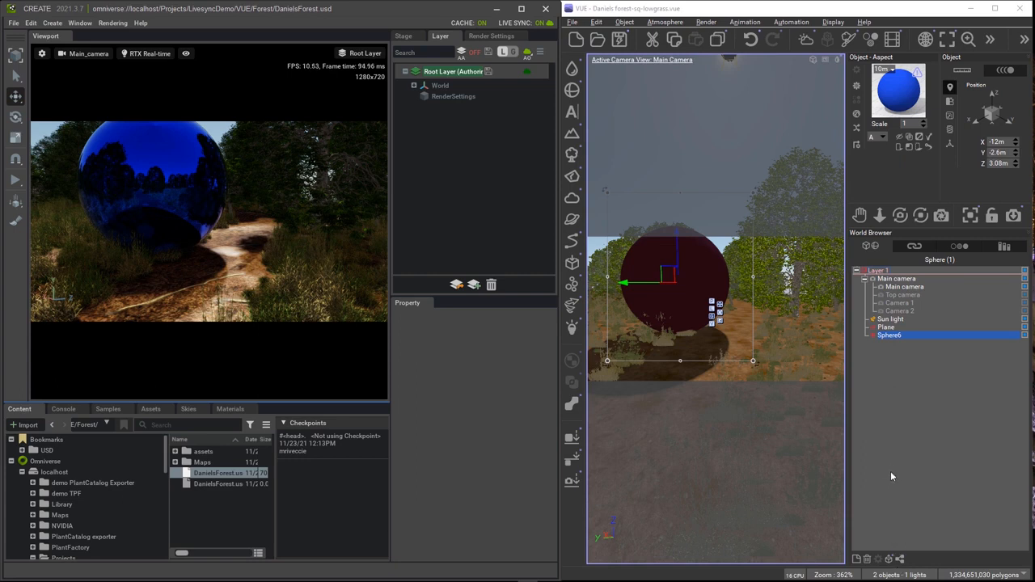
Toggle Sphere6's render state off and back again, confirming each prompt.
click(872, 335)
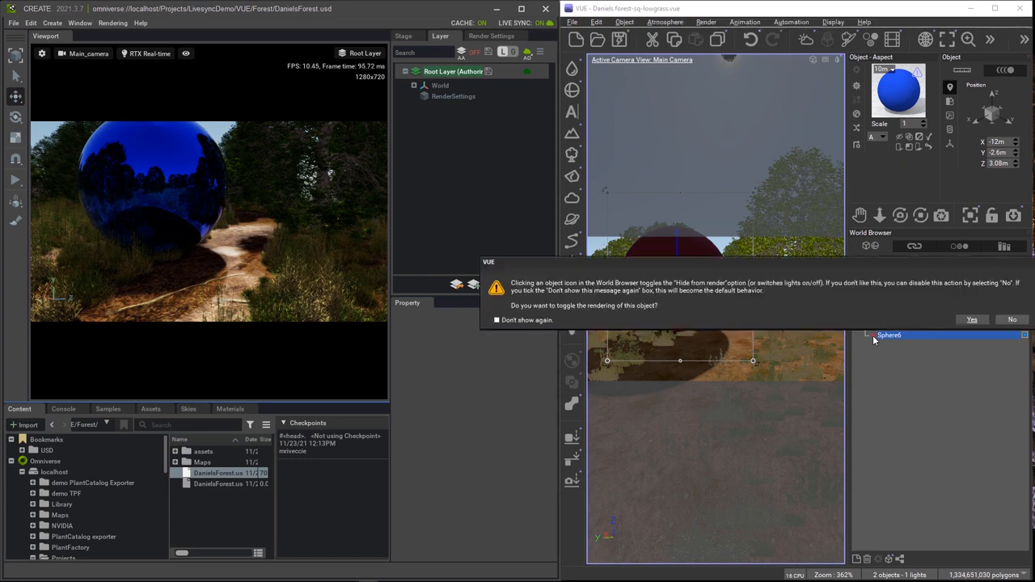
click(971, 321)
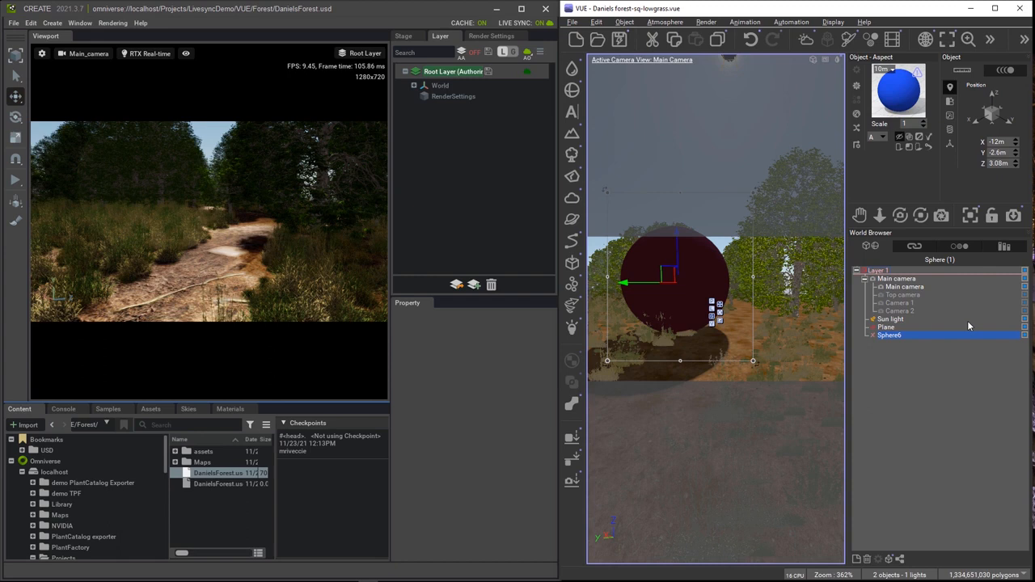
click(873, 335)
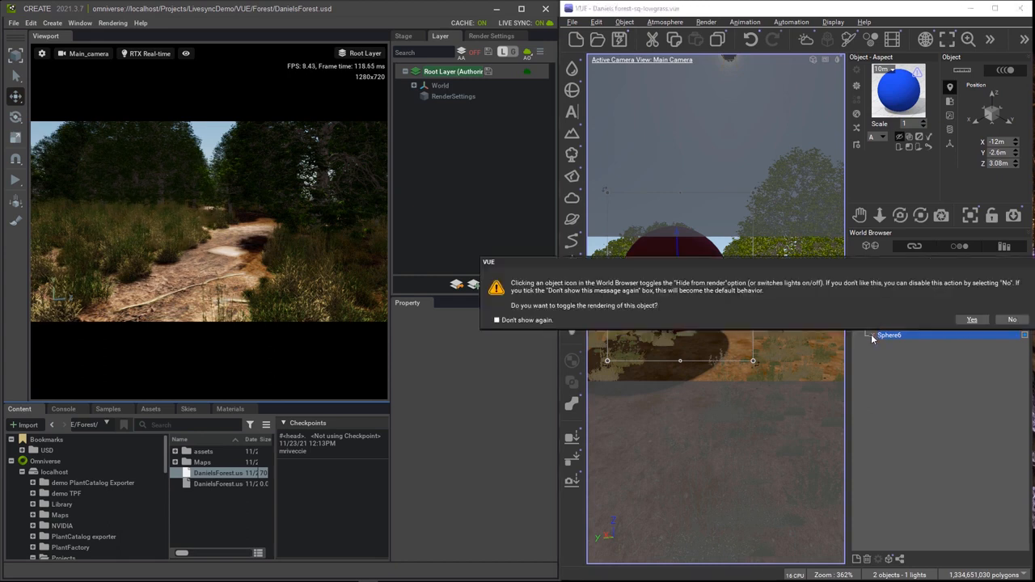
click(971, 321)
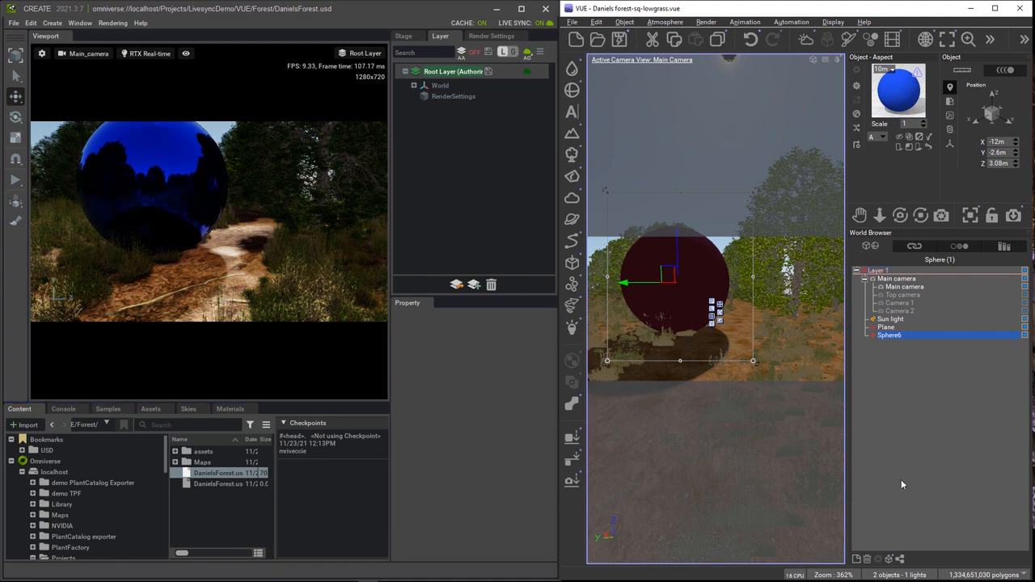
Rename Sphere6 to 'metal sphere' and confirm it appears as metal_sphere in Create's stage.
double_click(889, 336)
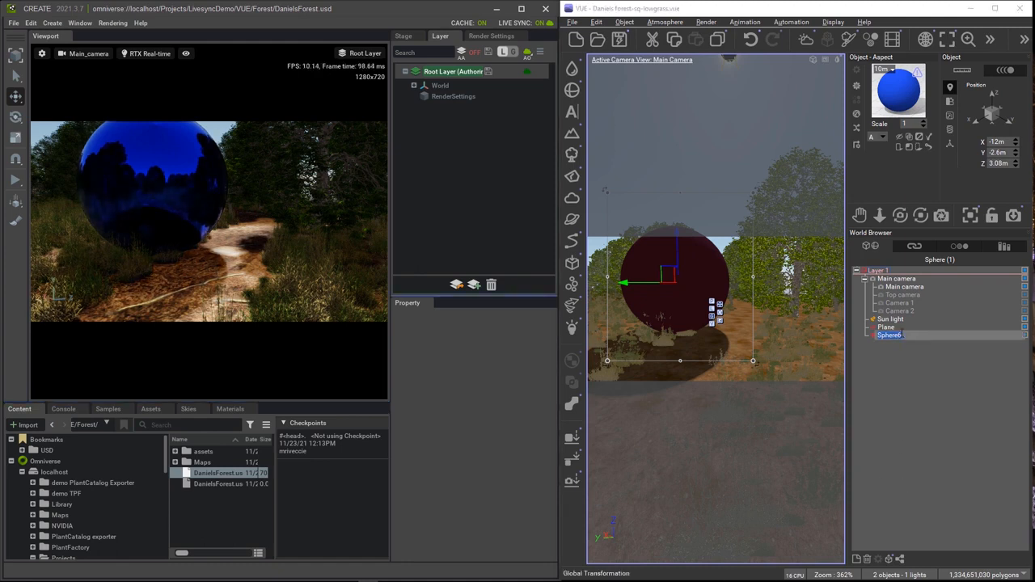
text(metal spher)
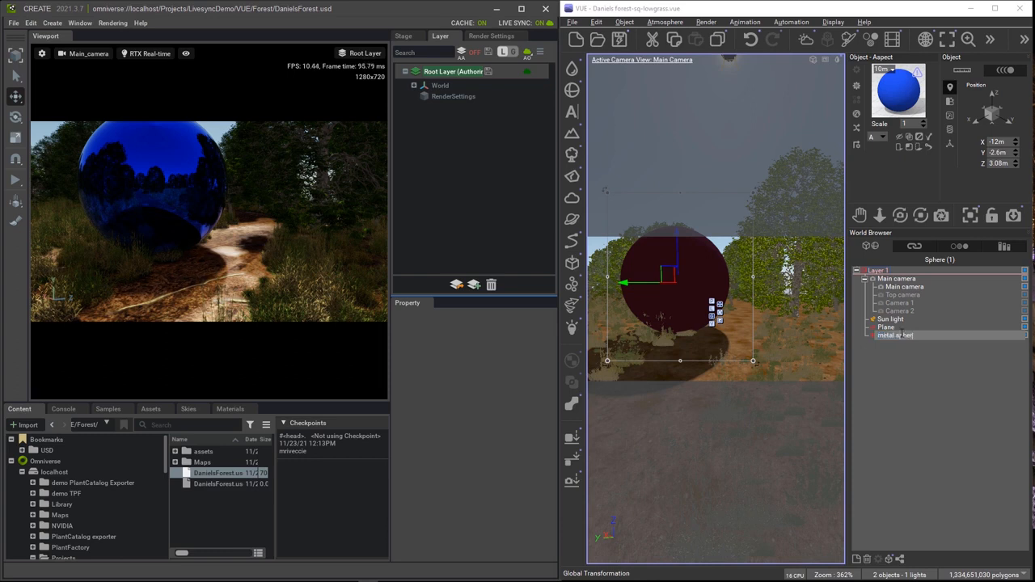
key(Return)
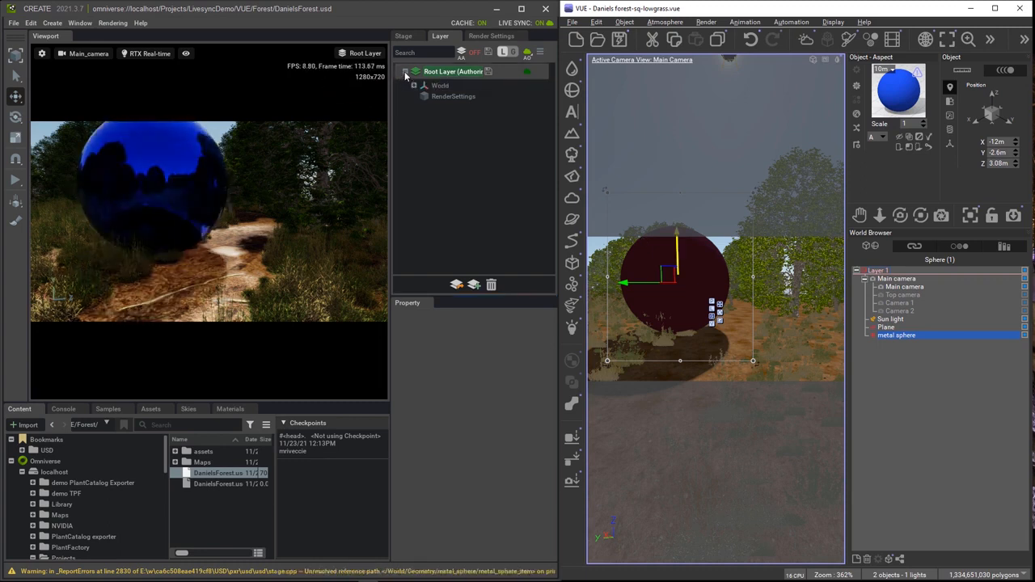
click(411, 38)
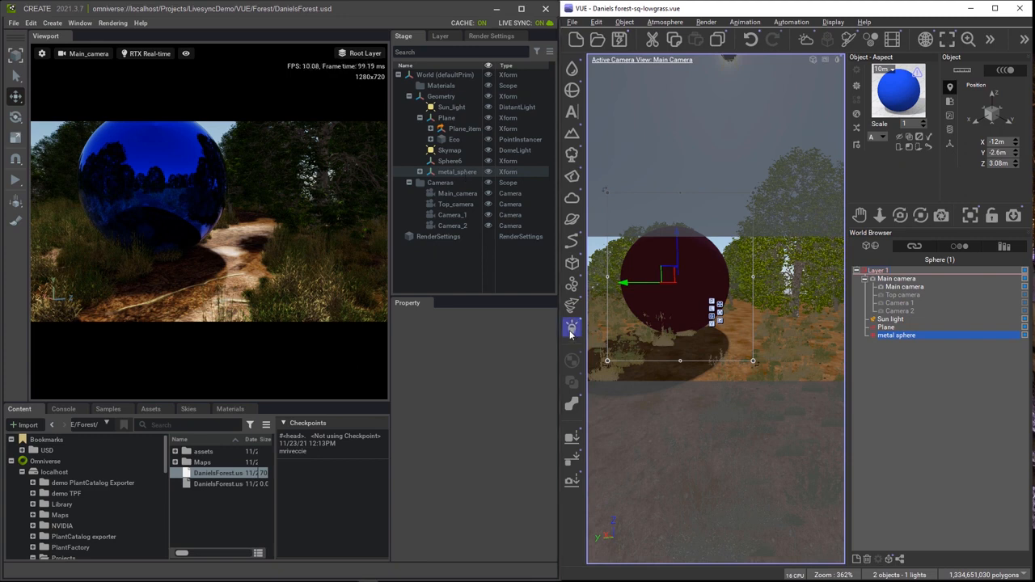
Add a Spot Light from the light flyout and drag it up above the metal sphere.
mouse_move(571, 335)
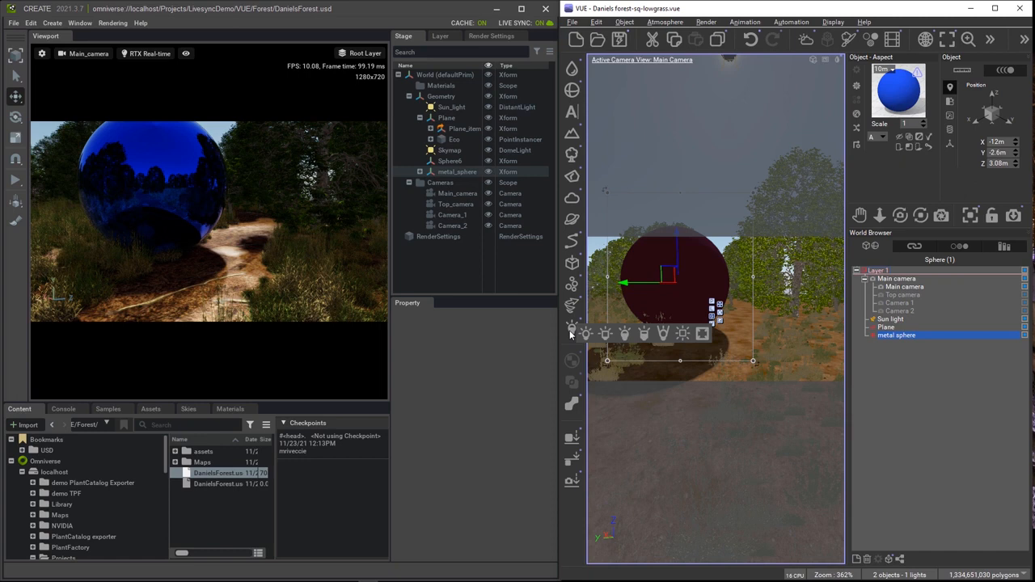
click(625, 335)
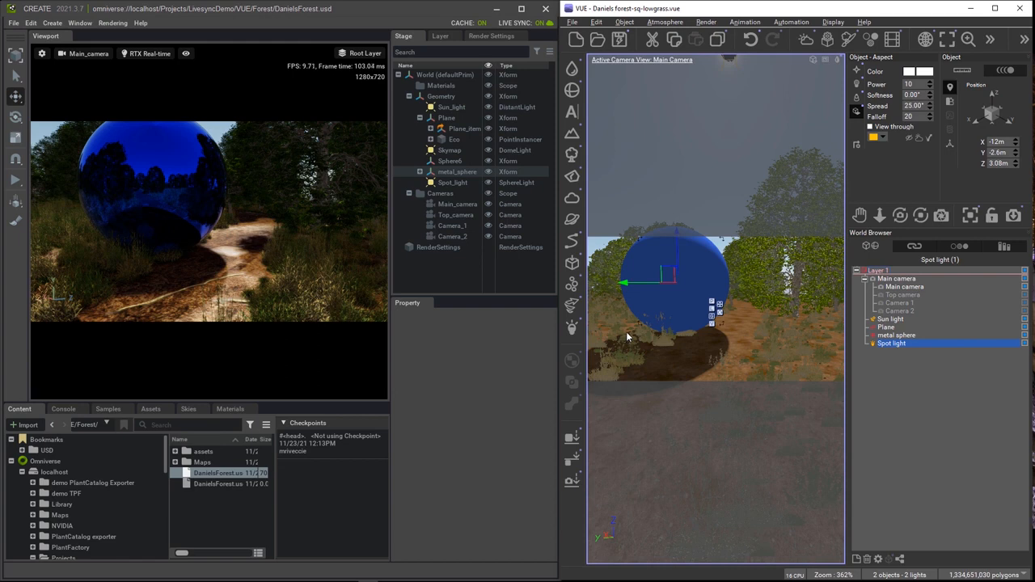
right_drag(628, 337, 609, 371)
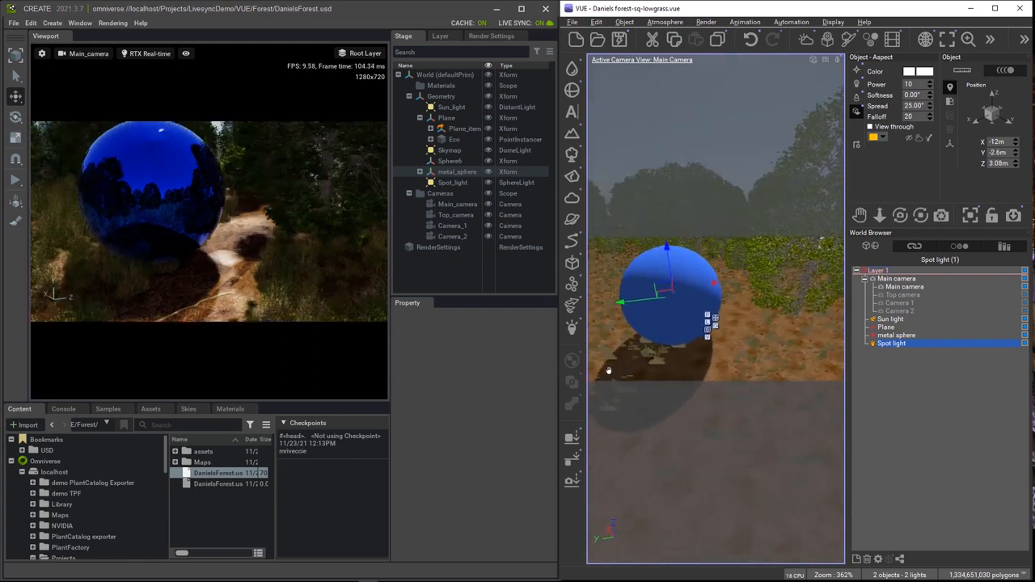
drag(665, 247, 663, 163)
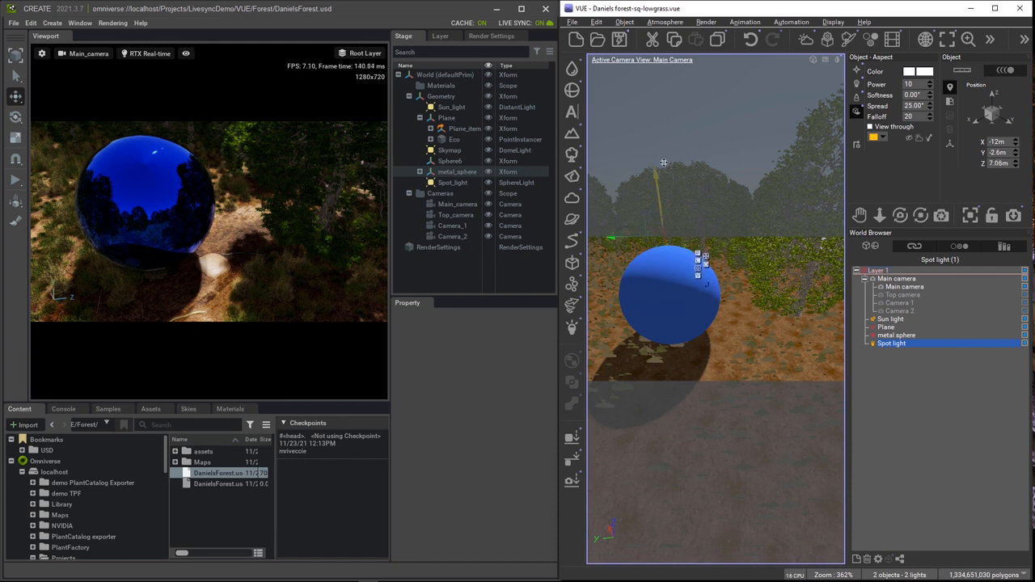
scroll(676, 292, down, 3)
middle_drag(688, 332, 691, 300)
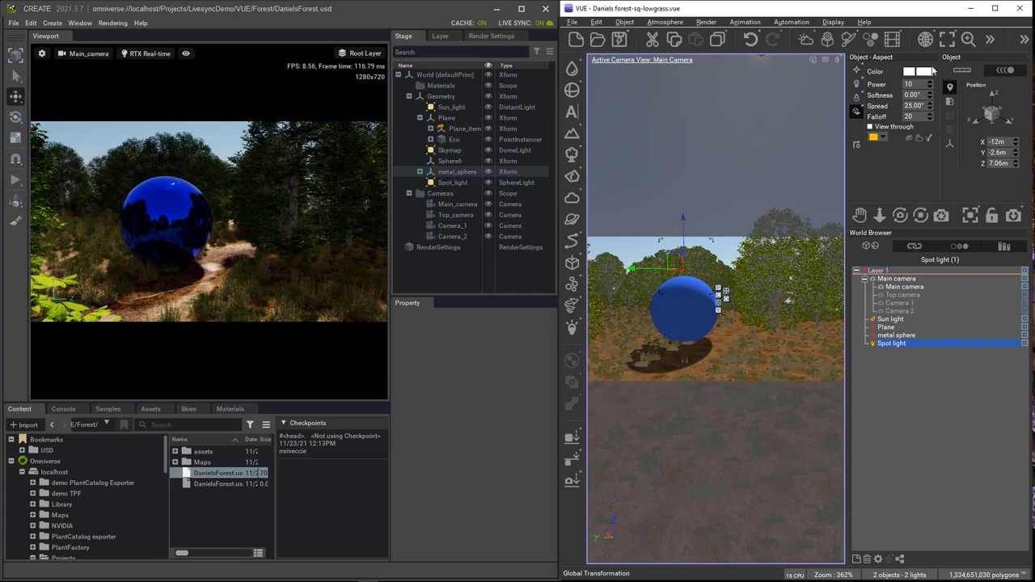
Make the spot light's colour bright red.
click(929, 73)
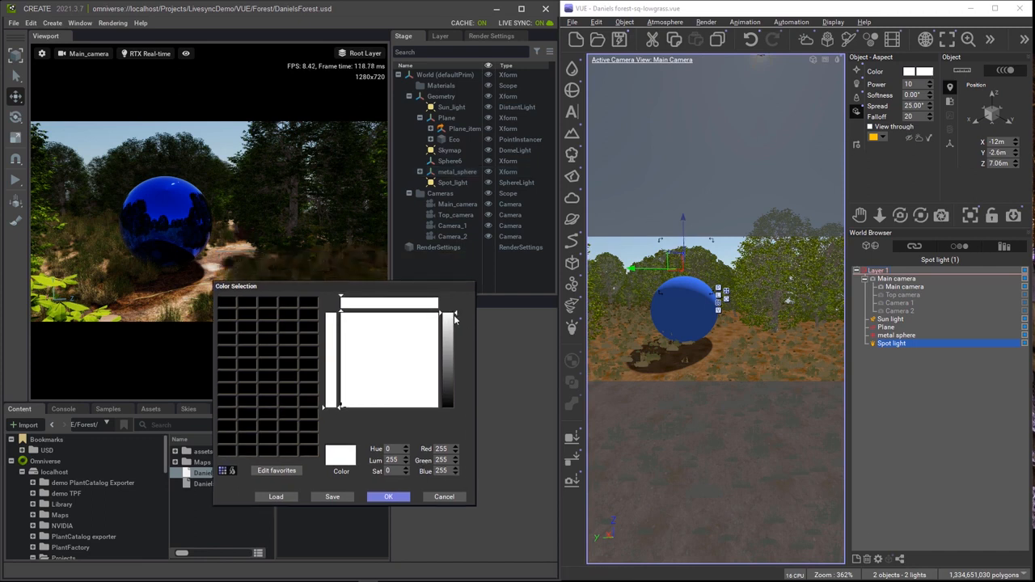
drag(456, 316, 457, 356)
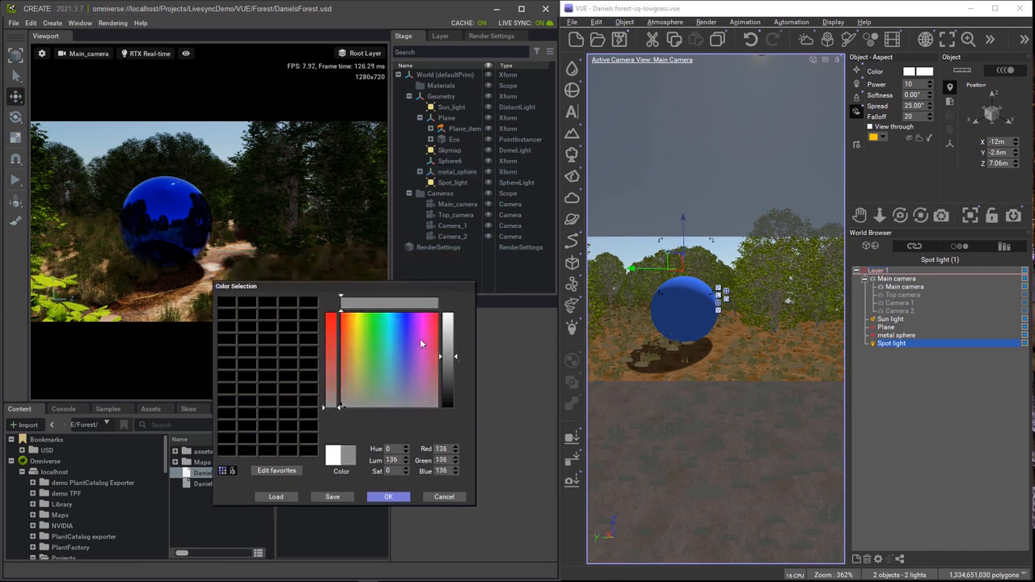
click(437, 312)
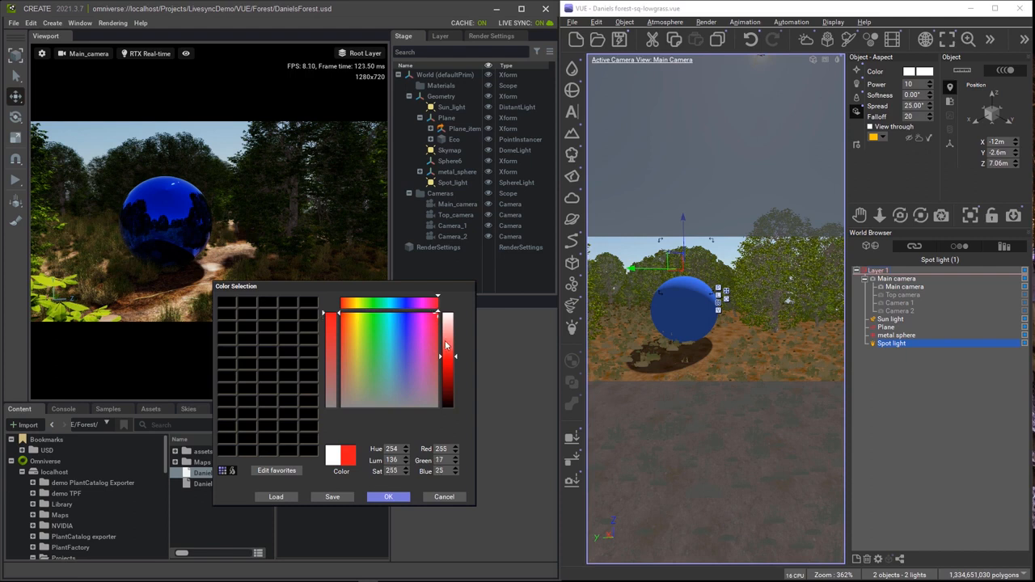
click(391, 497)
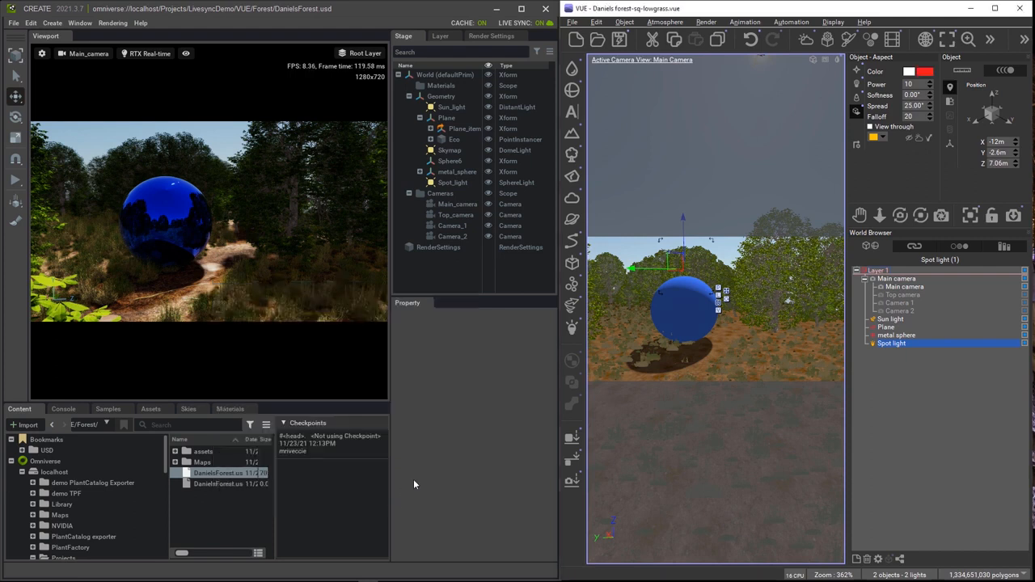
Set the spot light's power to 5000, lift it higher, and set spread to 50°.
click(914, 84)
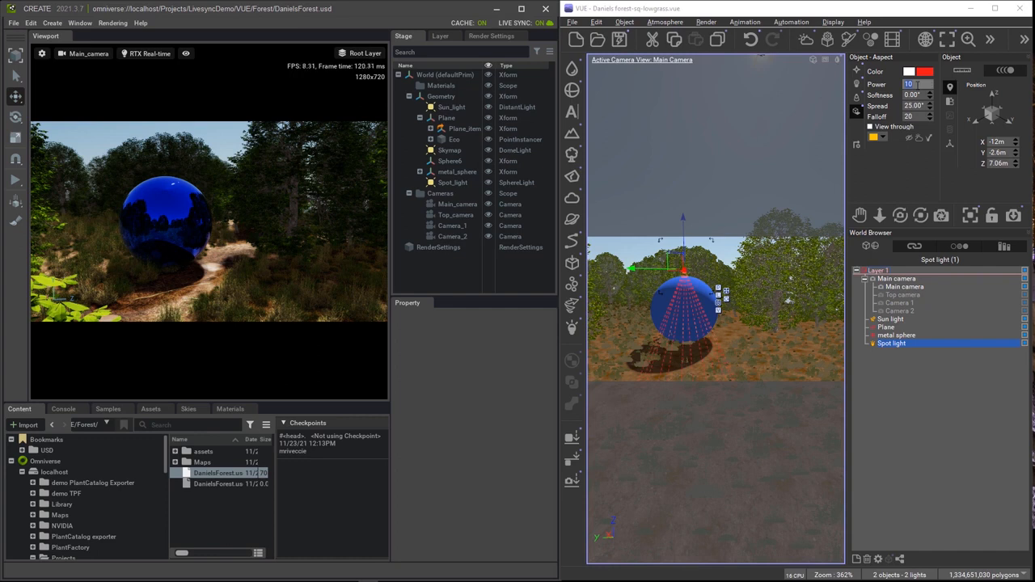
text(5000)
click(683, 234)
drag(684, 211, 680, 143)
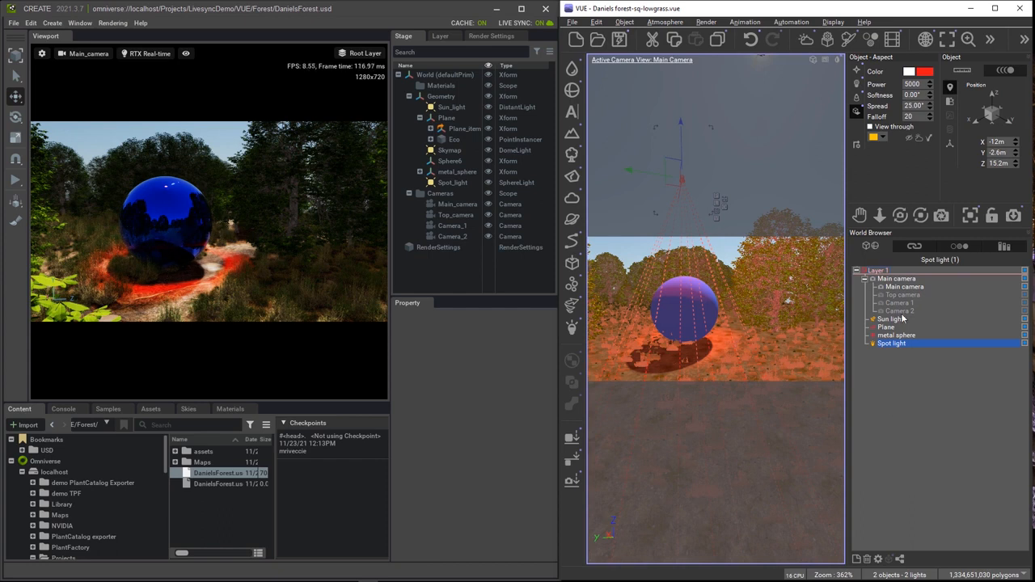
click(922, 106)
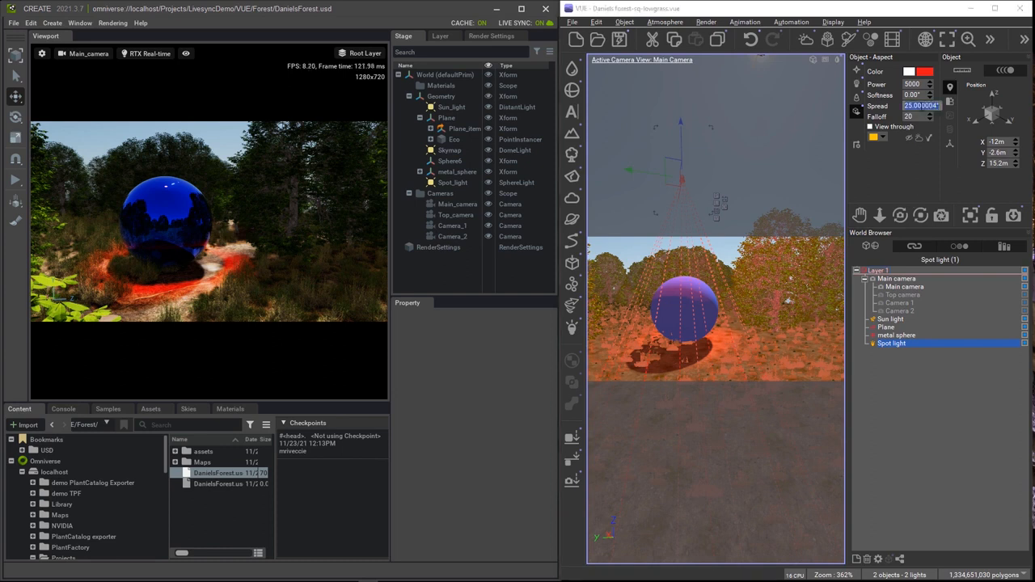
text(50)
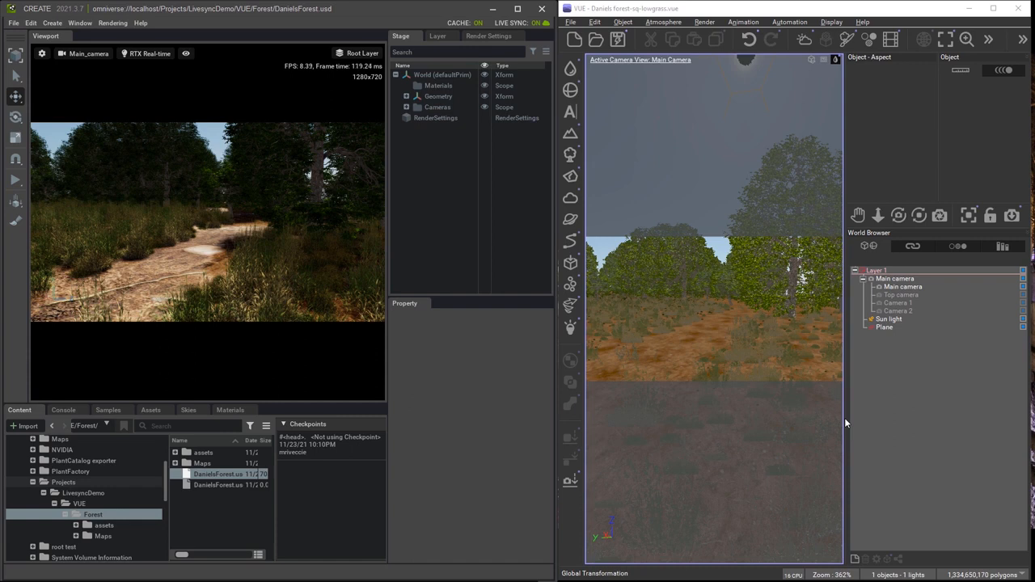
Lower the plane's Trees ecosystem layer to 5% overall density and repopulate to 88 trees.
click(892, 327)
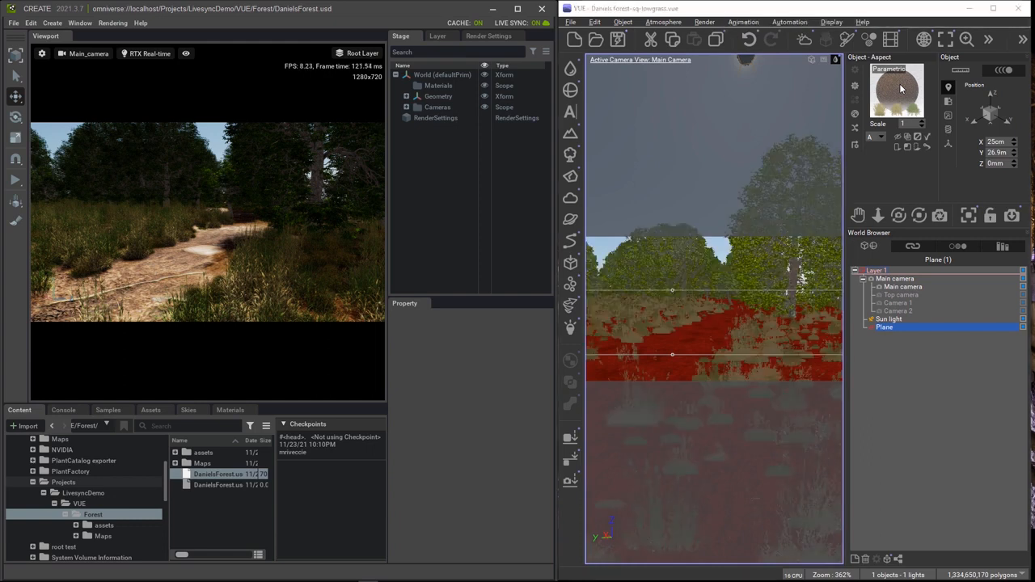
double_click(900, 89)
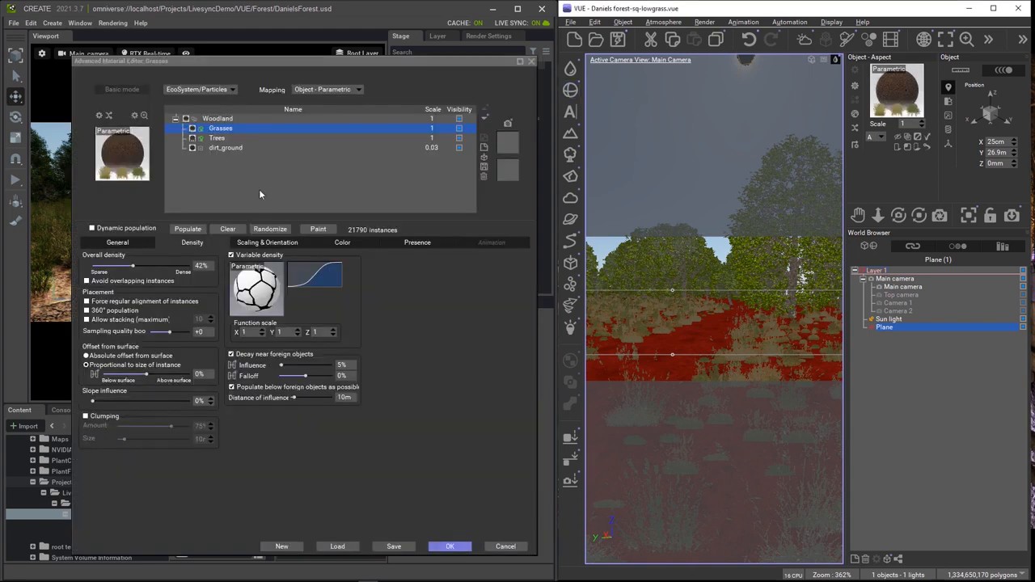
click(217, 139)
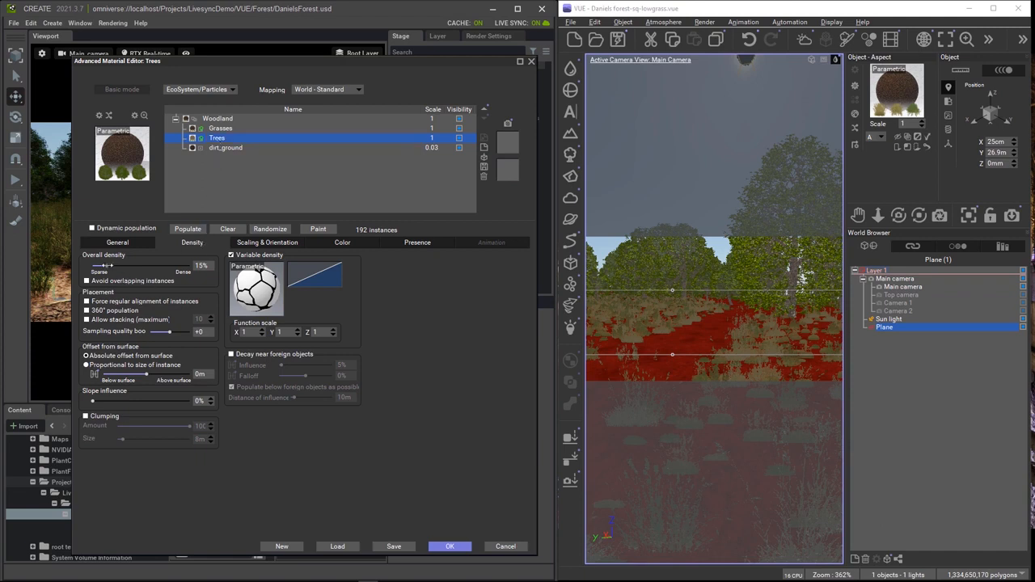
drag(109, 265, 94, 266)
click(191, 229)
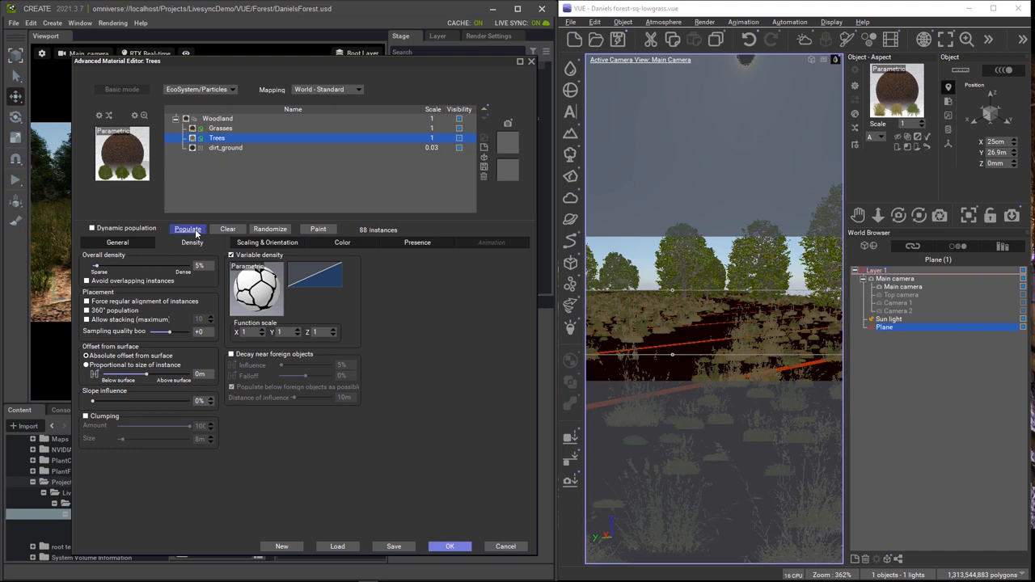
click(449, 546)
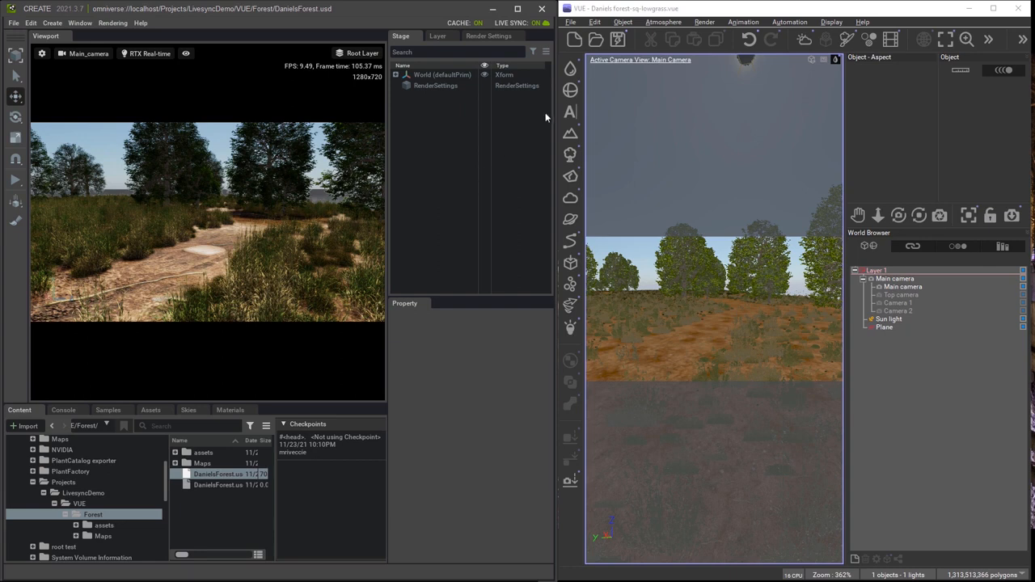
Reset the sphere's material from the material preview's menu.
click(571, 91)
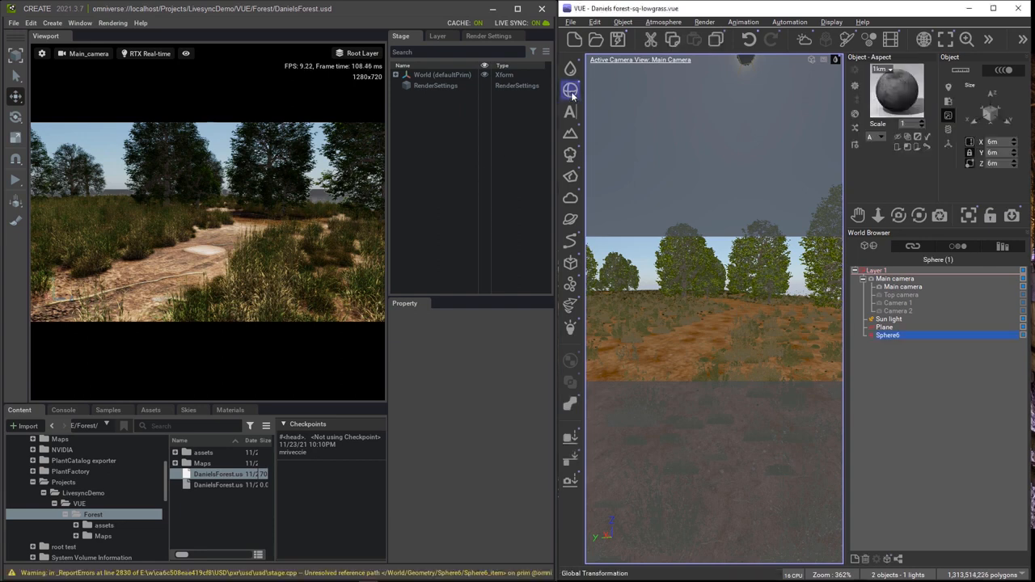
right_click(907, 92)
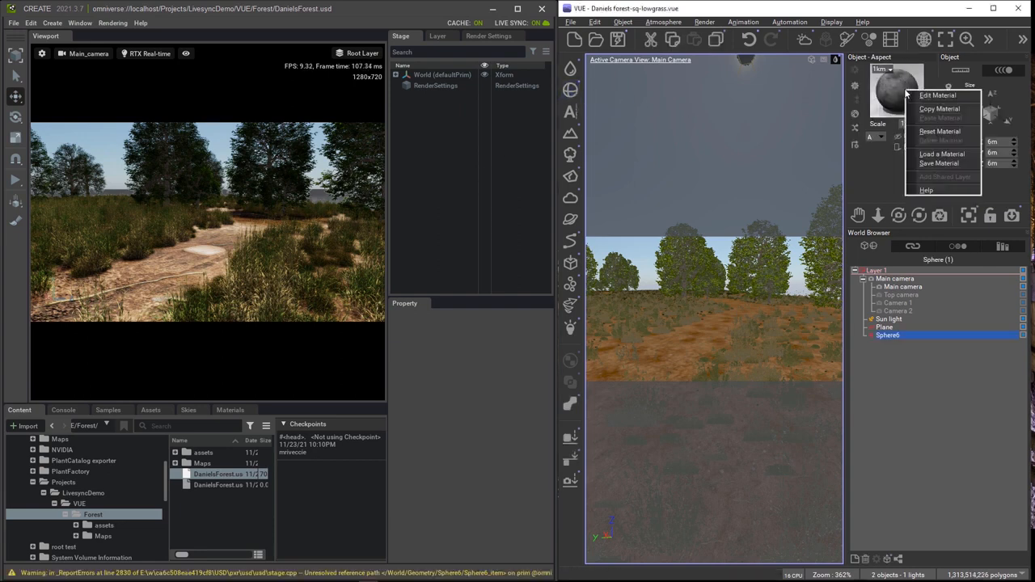
click(931, 131)
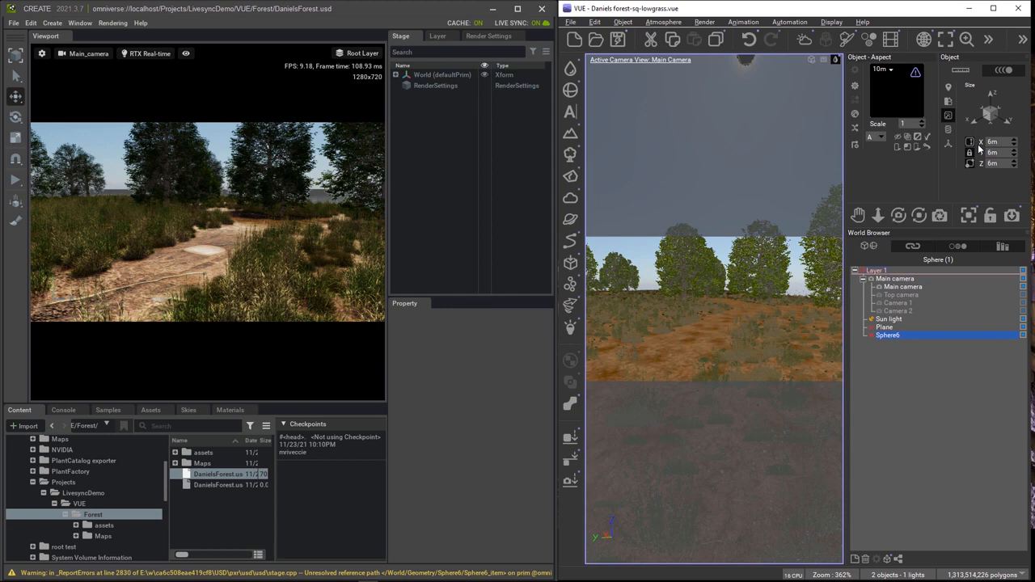
Resize the sphere to 50cm on X, with Y and Z following.
click(1014, 144)
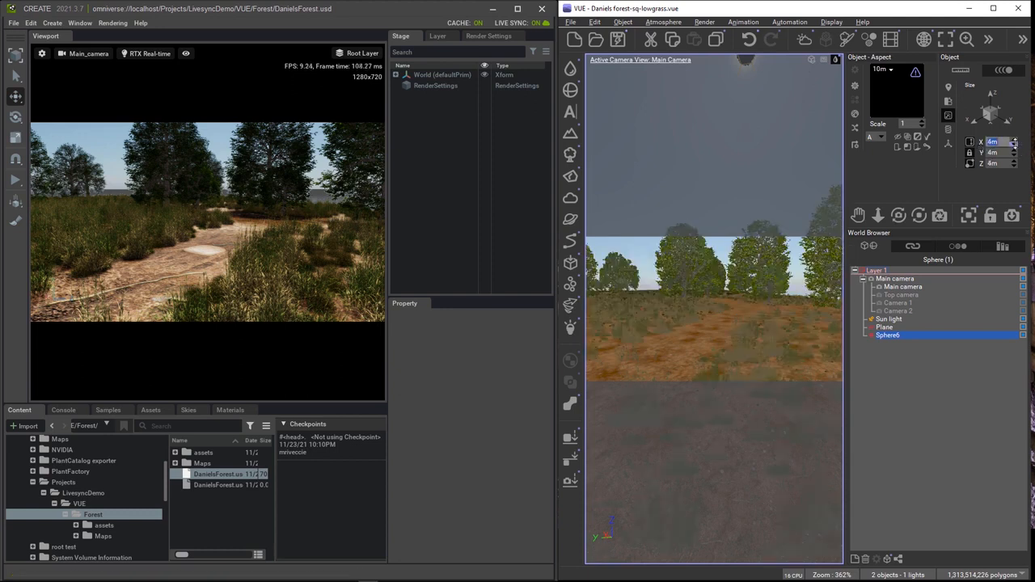
click(1014, 144)
click(1015, 144)
double_click(1003, 142)
text(50)
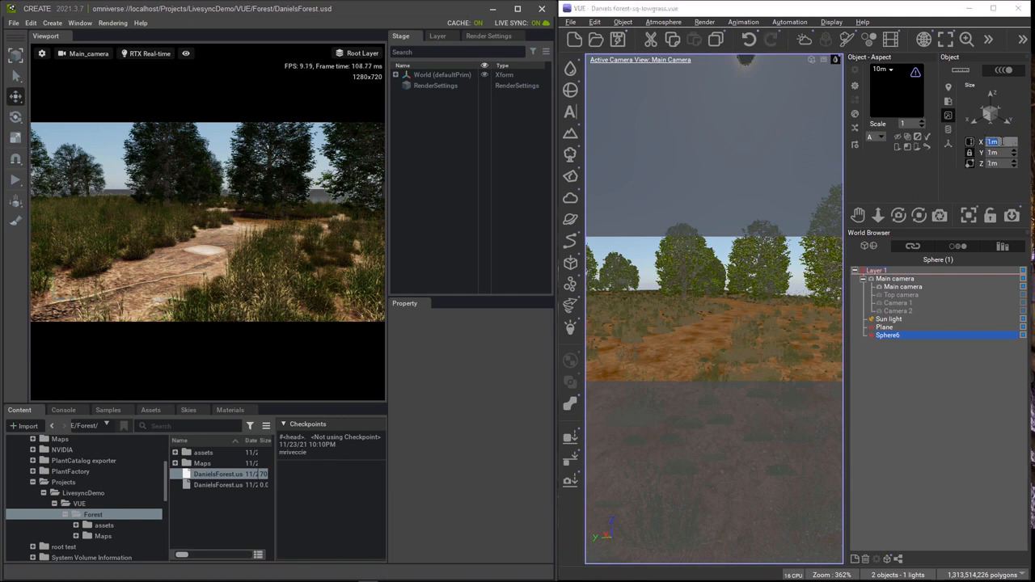
key(Return)
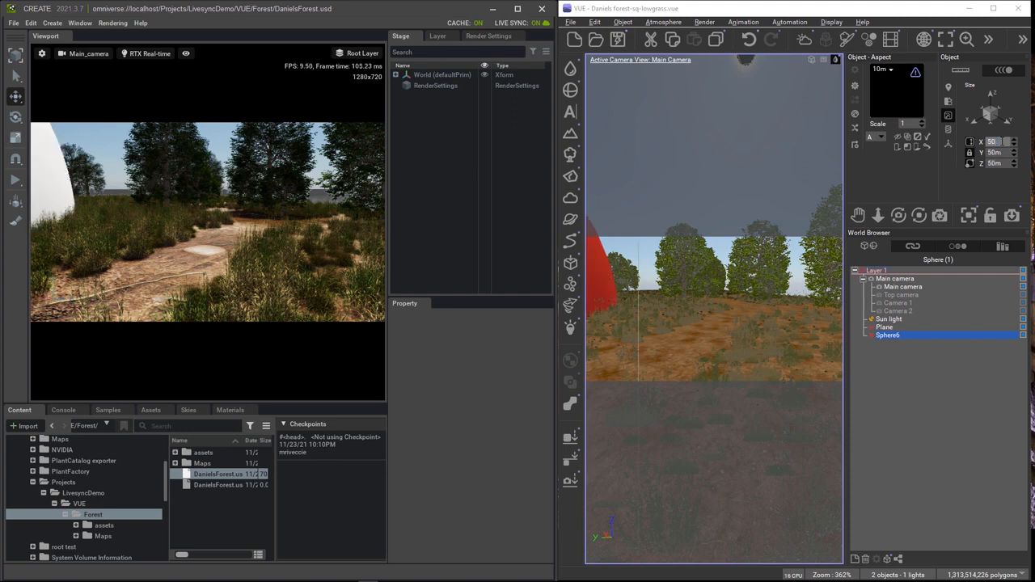
text(cm)
key(Return)
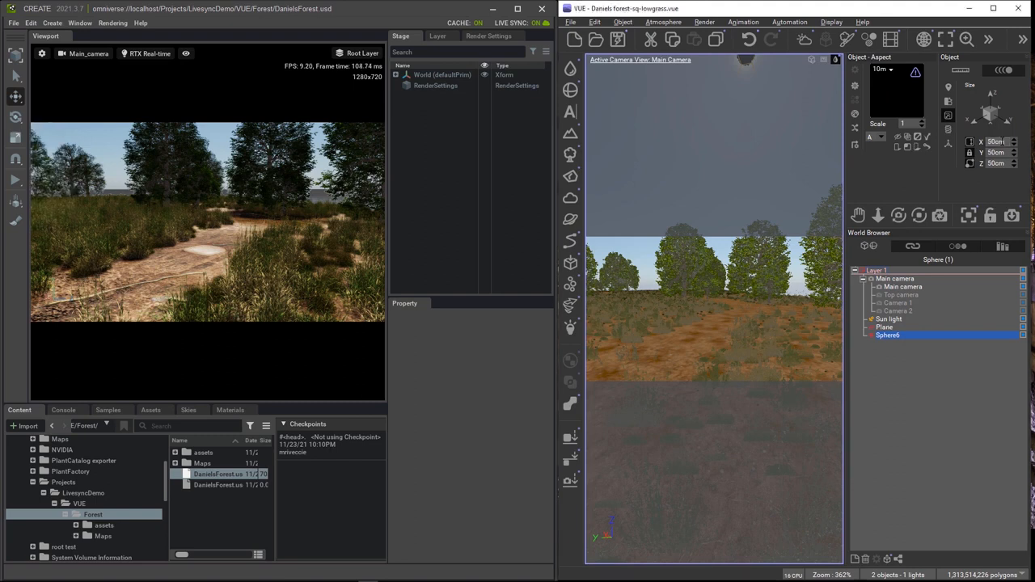
click(847, 38)
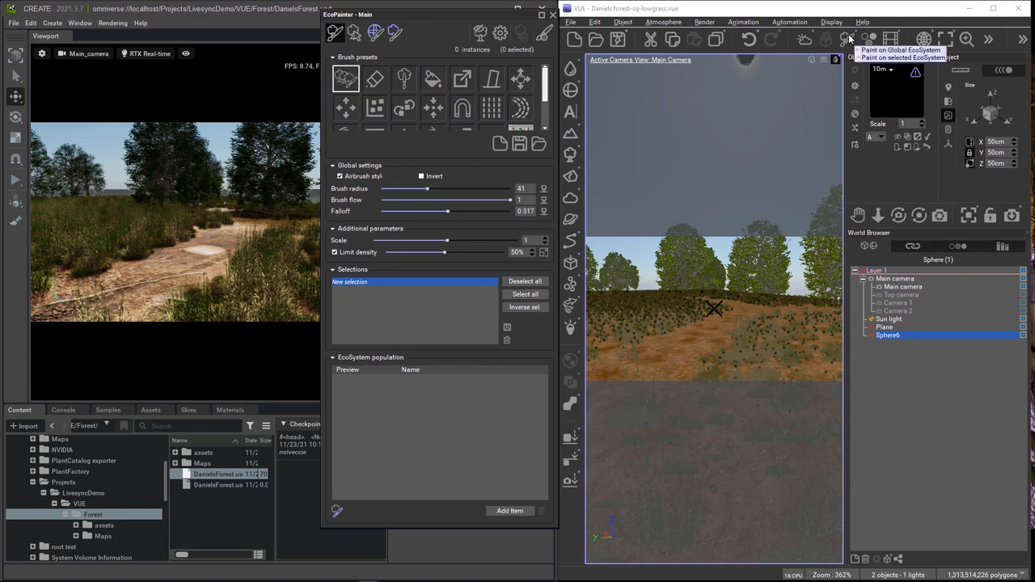
Add Sphere6 from the VUE scene as the EcoPainter population item and enable painting.
click(503, 512)
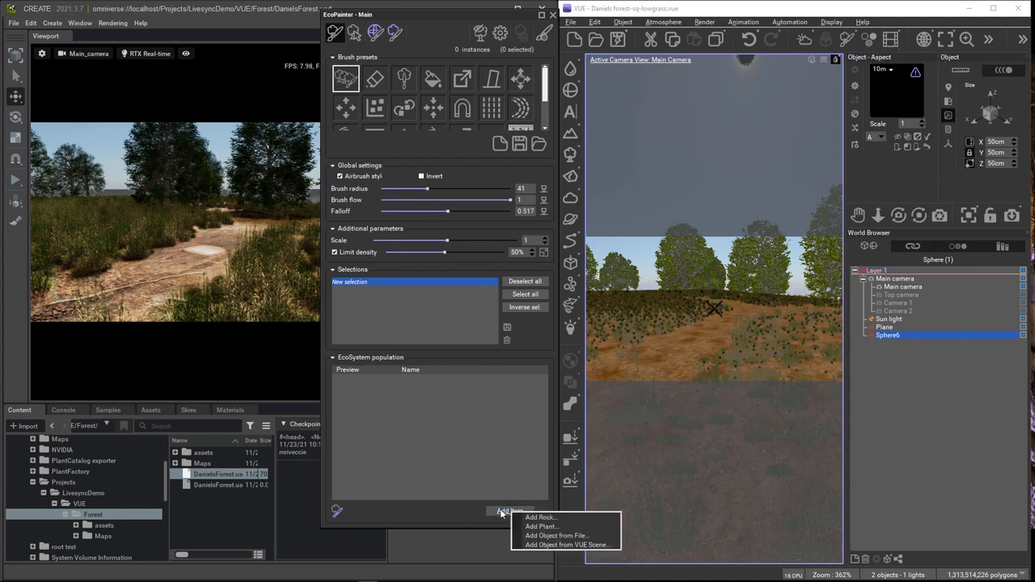
click(554, 545)
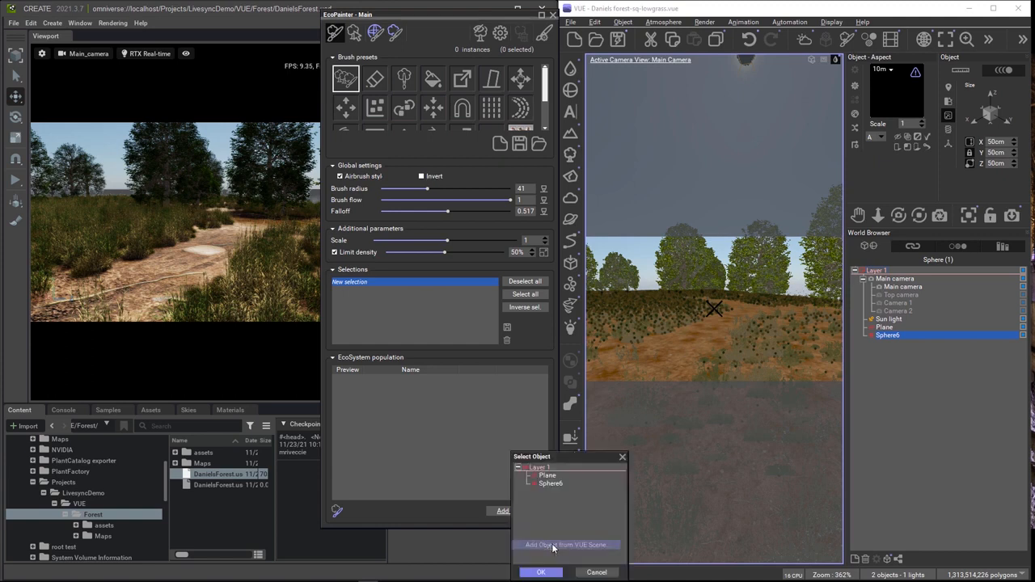
double_click(550, 484)
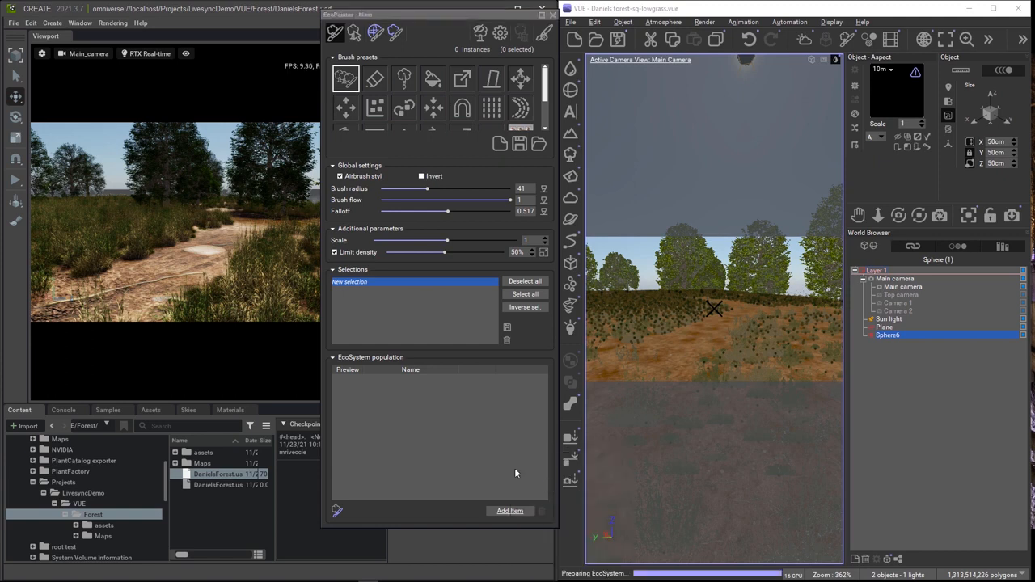
click(333, 34)
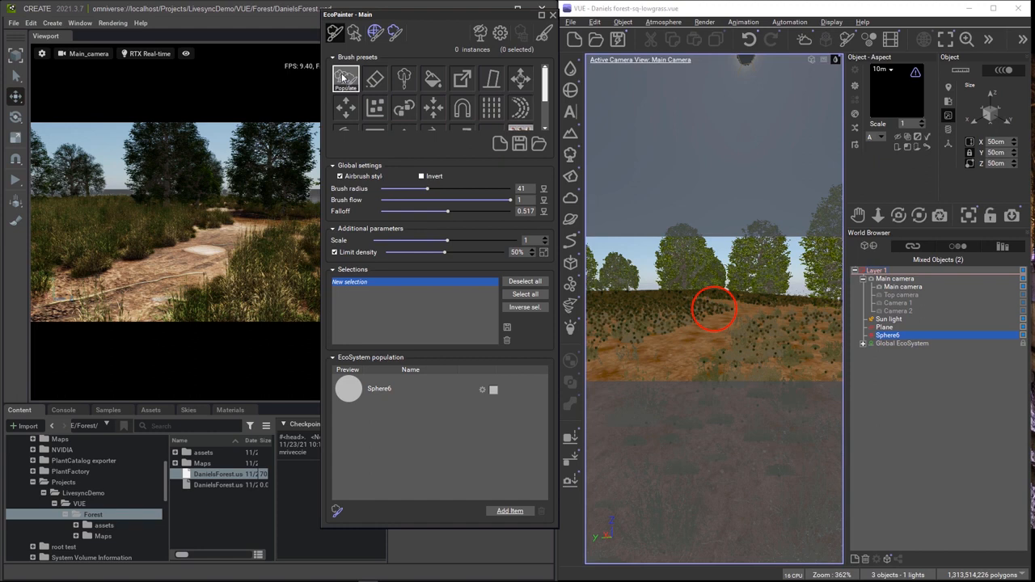
Paint Sphere6 instances along the dirt path with the Populate brush, reaching 196 spheres.
click(345, 78)
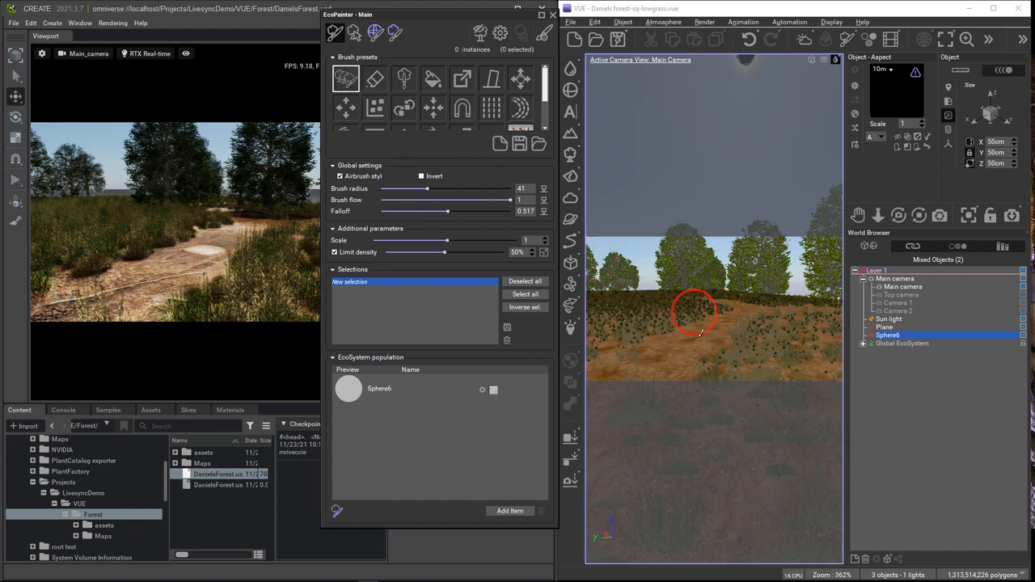
drag(650, 357, 731, 313)
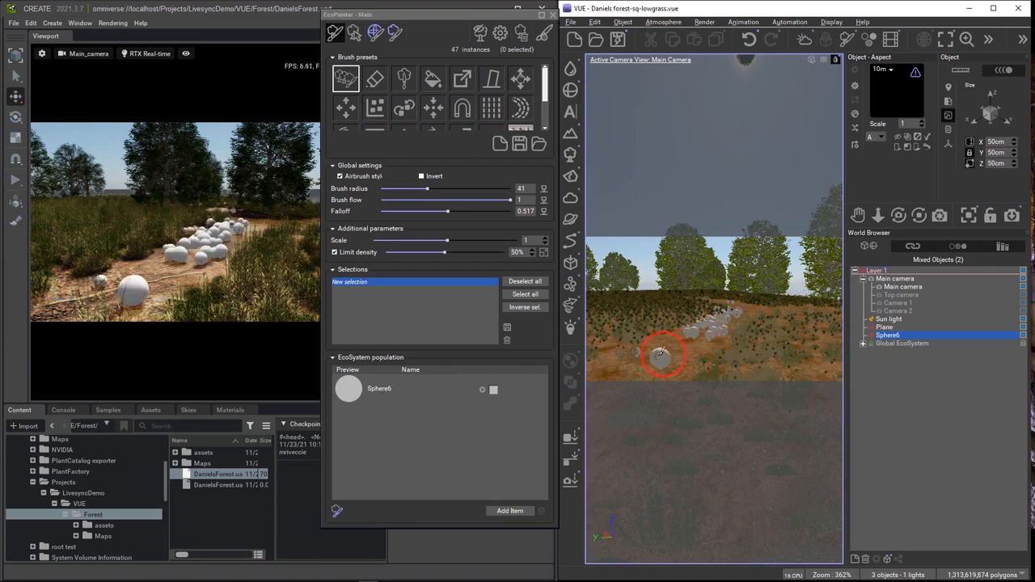
click(660, 353)
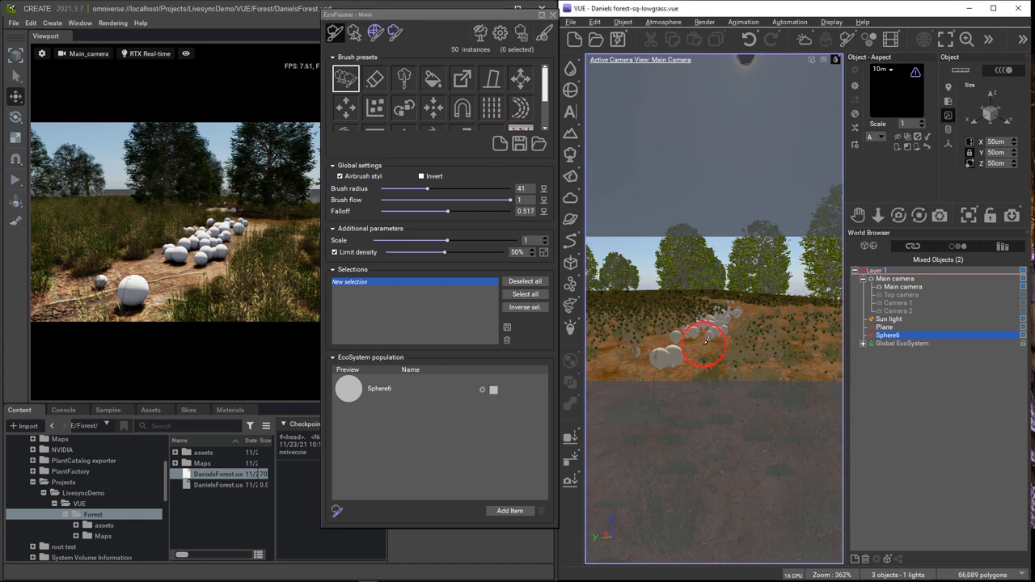
mouse_move(705, 339)
mouse_down()
mouse_move(788, 295)
mouse_move(779, 305)
mouse_move(799, 311)
mouse_move(717, 308)
mouse_move(717, 318)
mouse_up()
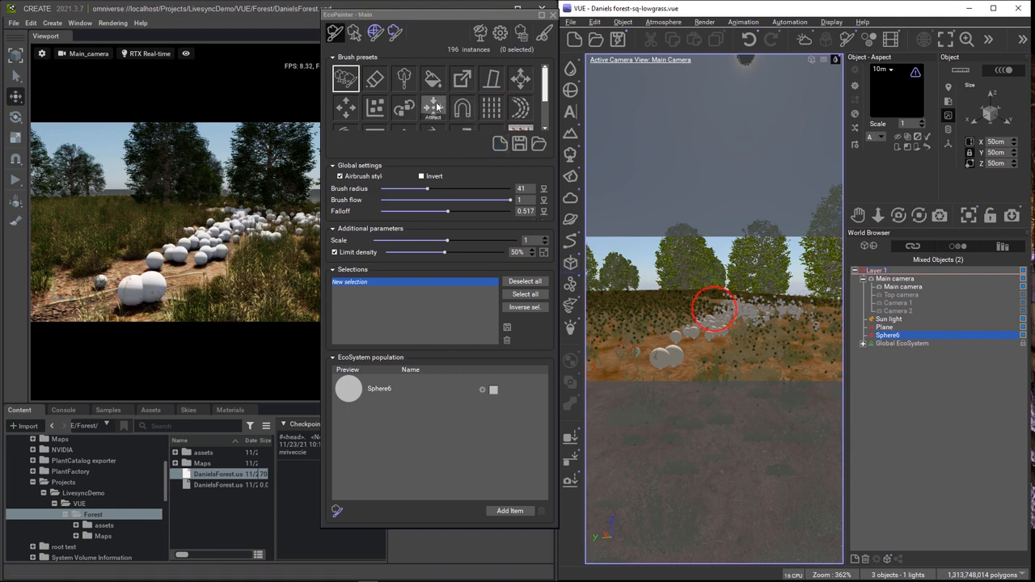
click(376, 82)
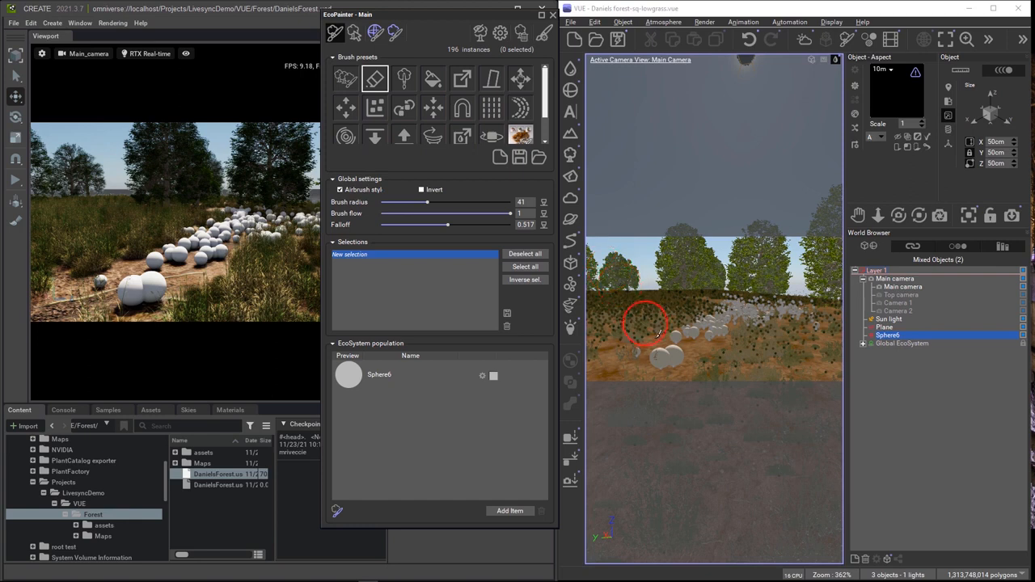
Erase painted spheres on the path down to 182 and move the EcoPainter window aside.
drag(668, 351, 718, 328)
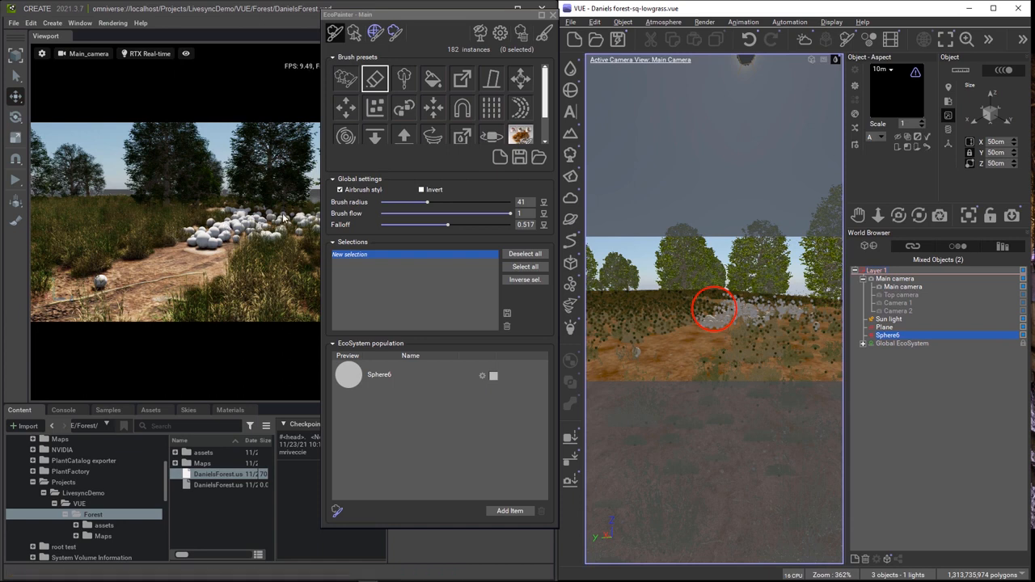
drag(408, 12, 830, 81)
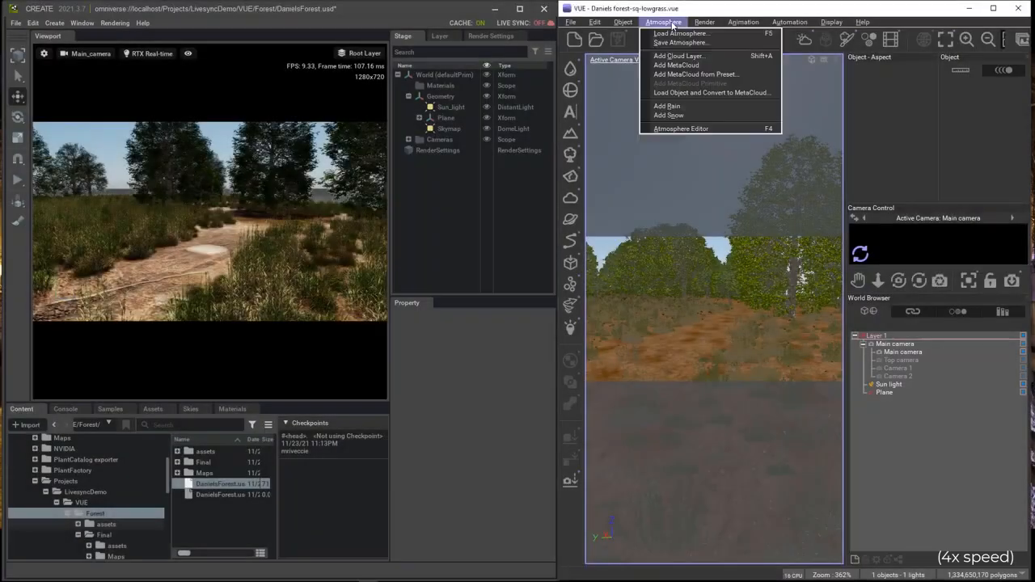
Load the Coming Storm atmosphere preset and update the camera for it.
click(679, 34)
double_click(588, 372)
click(684, 269)
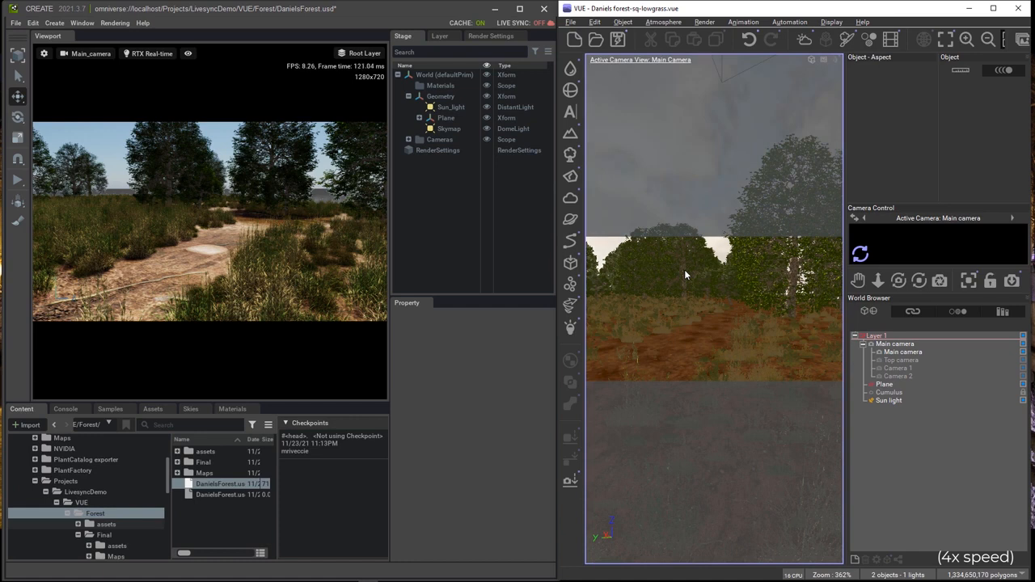
Export the sky as a 1024×512 HDR named Cloudy.hdr, disabling motion blur and depth of field.
click(571, 22)
click(602, 171)
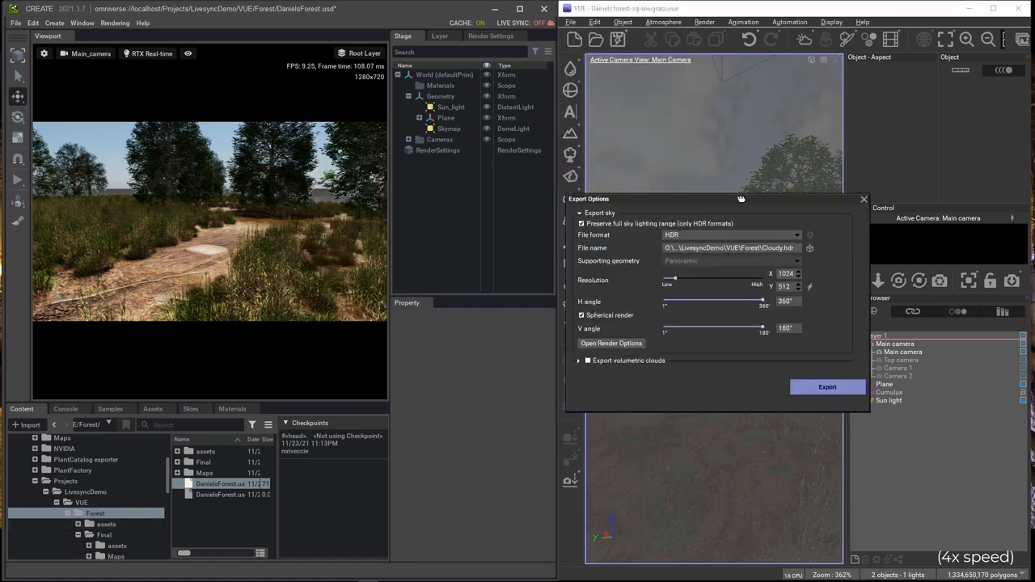
click(827, 387)
click(800, 154)
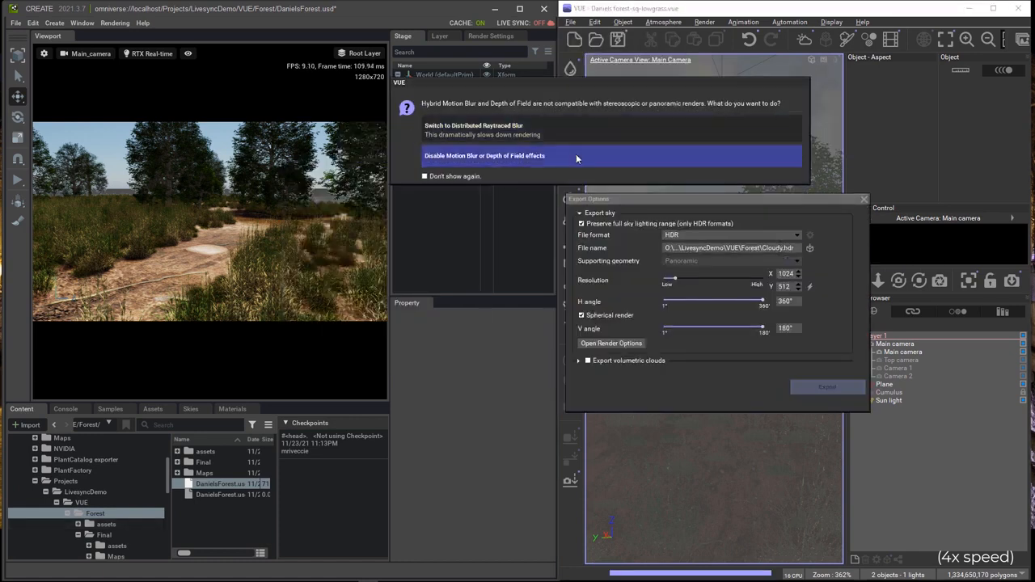
click(576, 154)
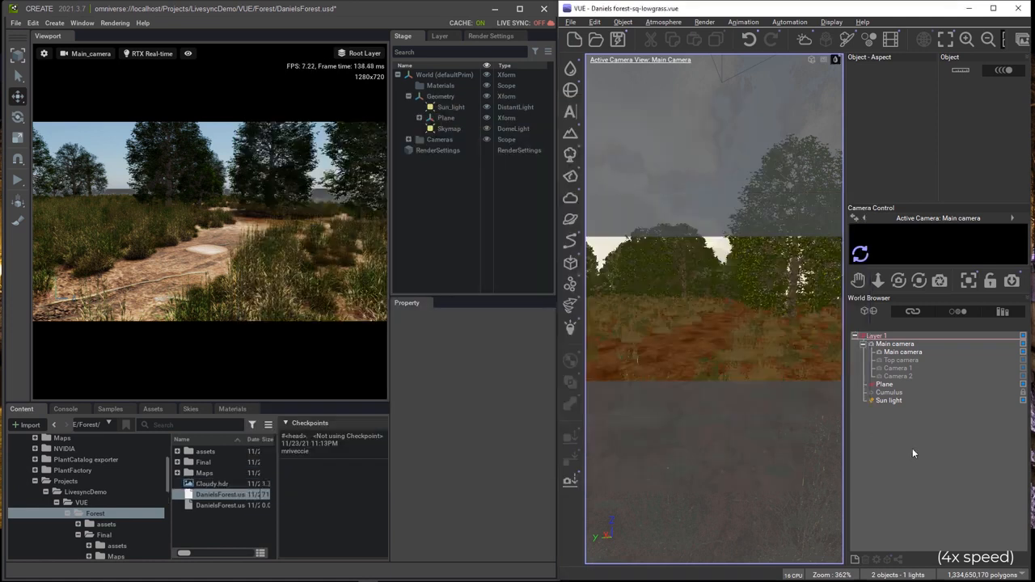
Set the Skymap dome light's texture to Cloudy.hdr from the Forest folder and view the cloudy sky.
click(449, 129)
scroll(492, 513, down, 5)
click(538, 464)
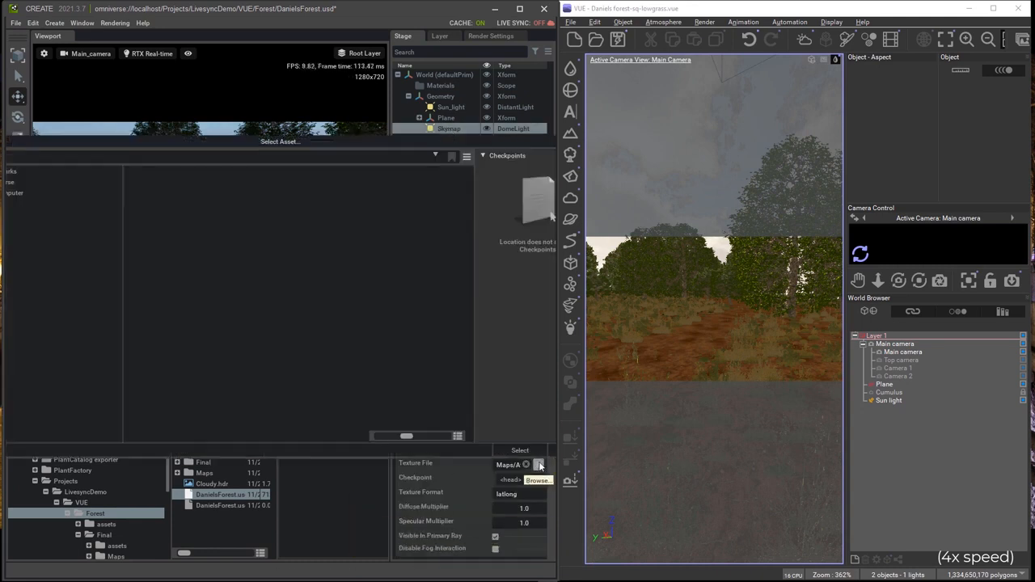
click(154, 157)
click(300, 198)
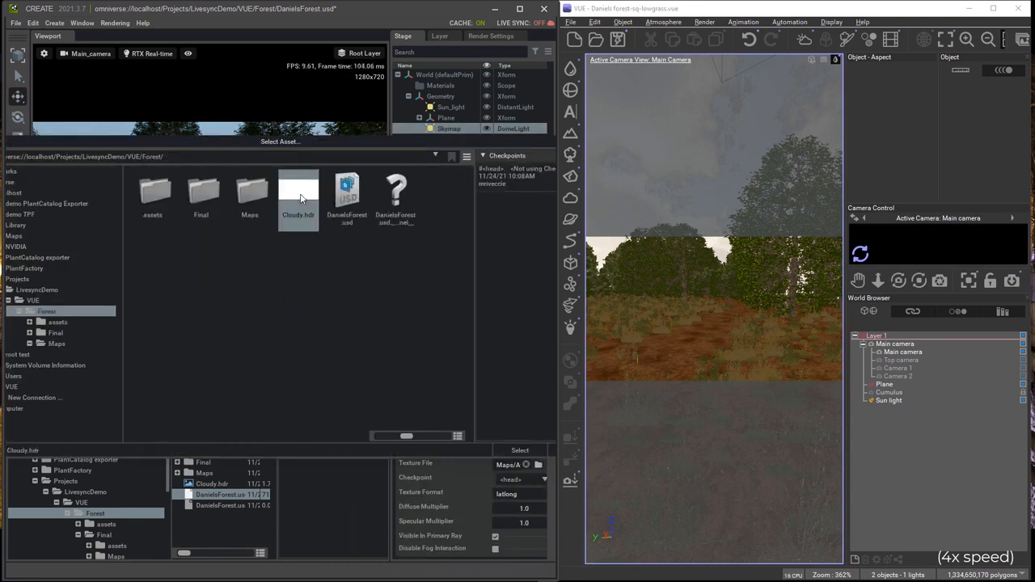
click(501, 450)
right_drag(208, 200, 161, 108)
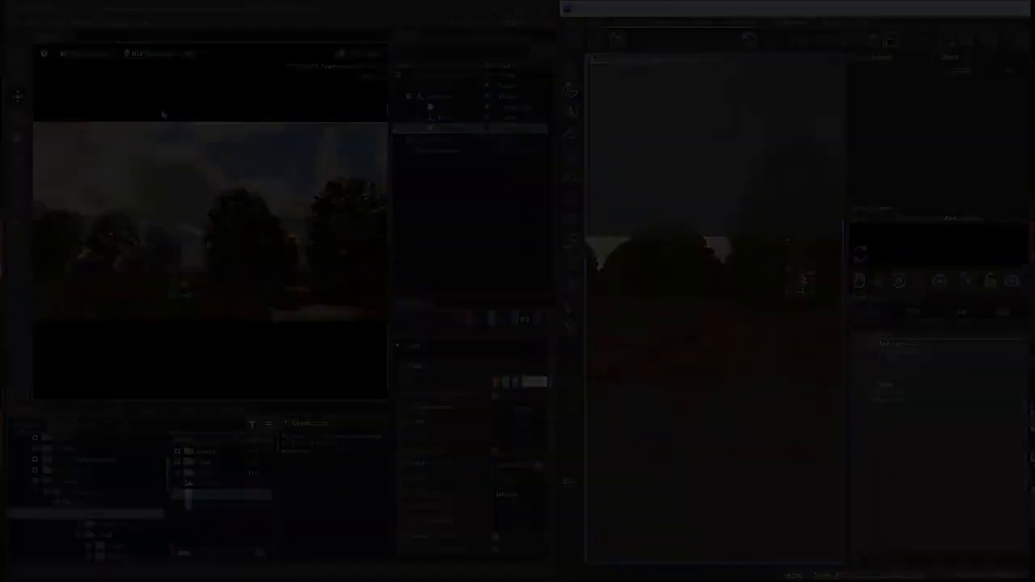